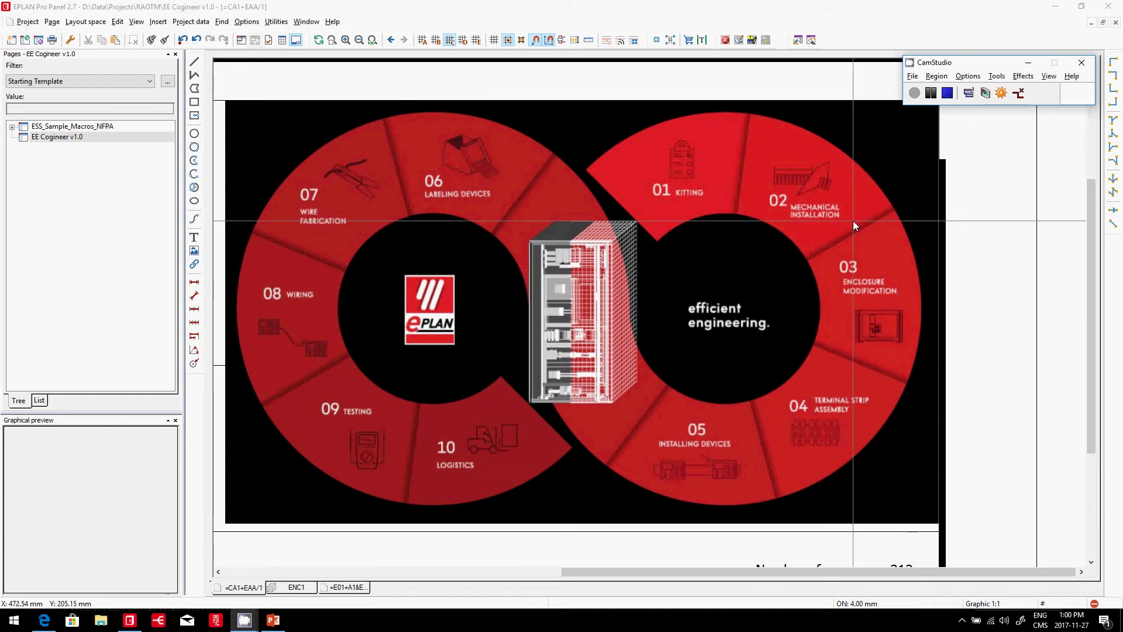
Step: Bring up the Windows task switcher from the EE Cogineer v1.0 project
{"action": "key", "text": "alt+Tab"}
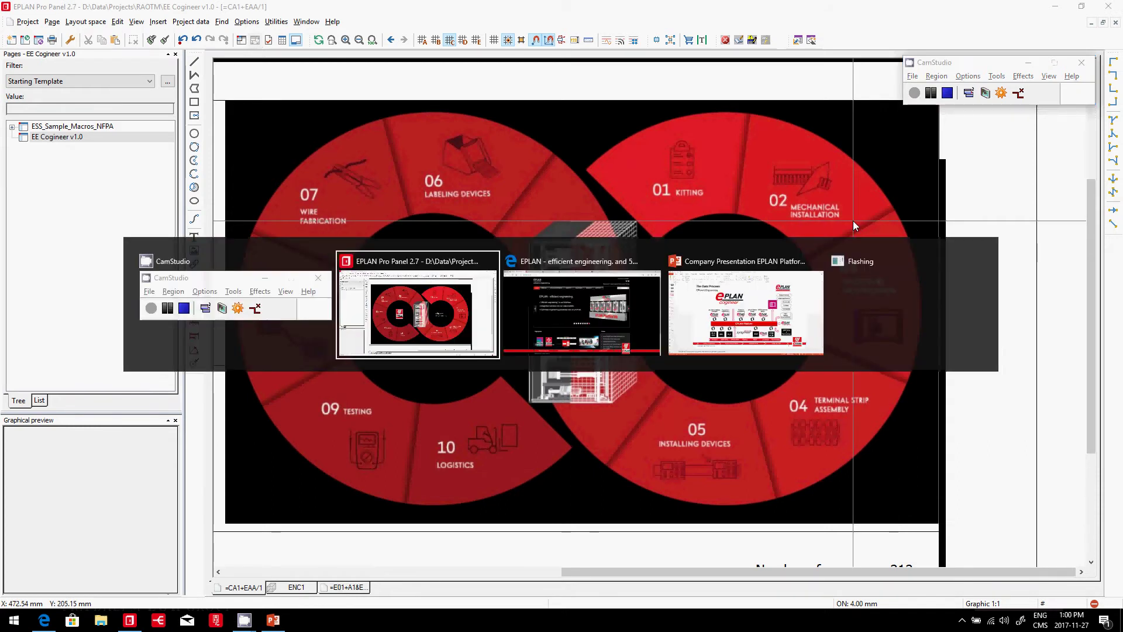
Step: Switch to Edge and flip the EPLAN banner to the Cogineer and Smart Wiring slides
{"action": "key", "text": "alt+Tab"}
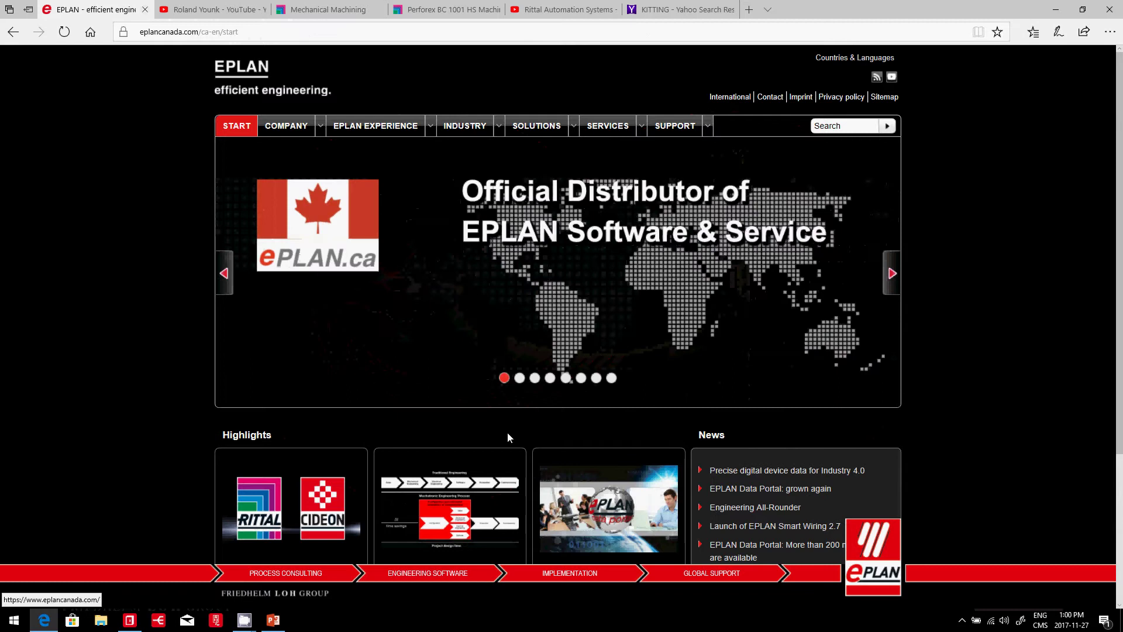
{"action": "left_click", "coordinate": [520, 379]}
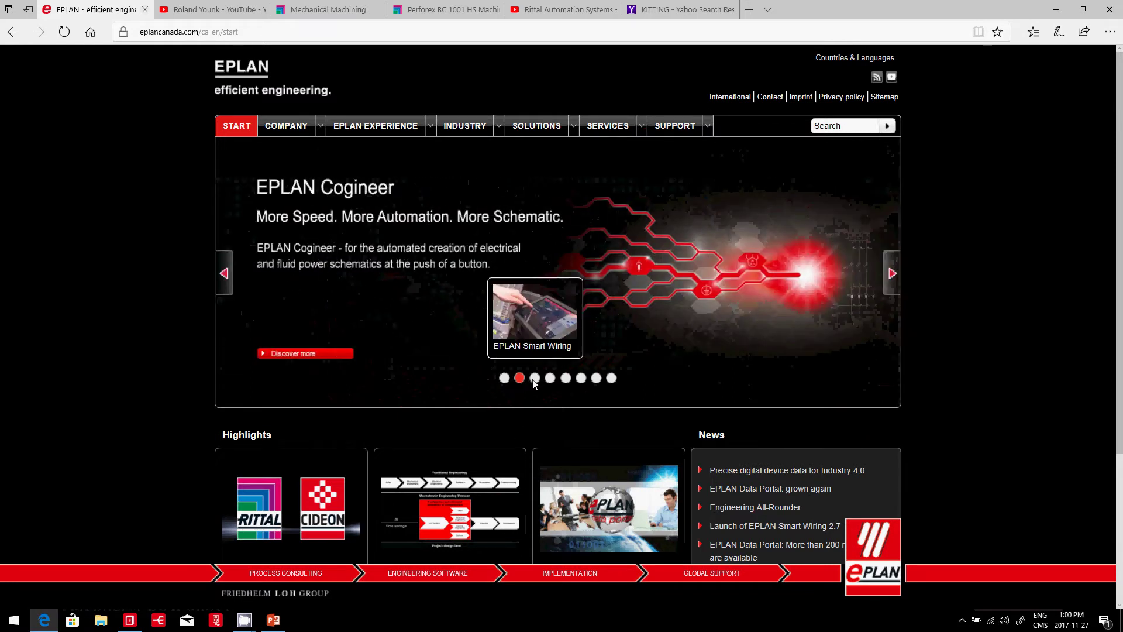
{"action": "left_click", "coordinate": [534, 379]}
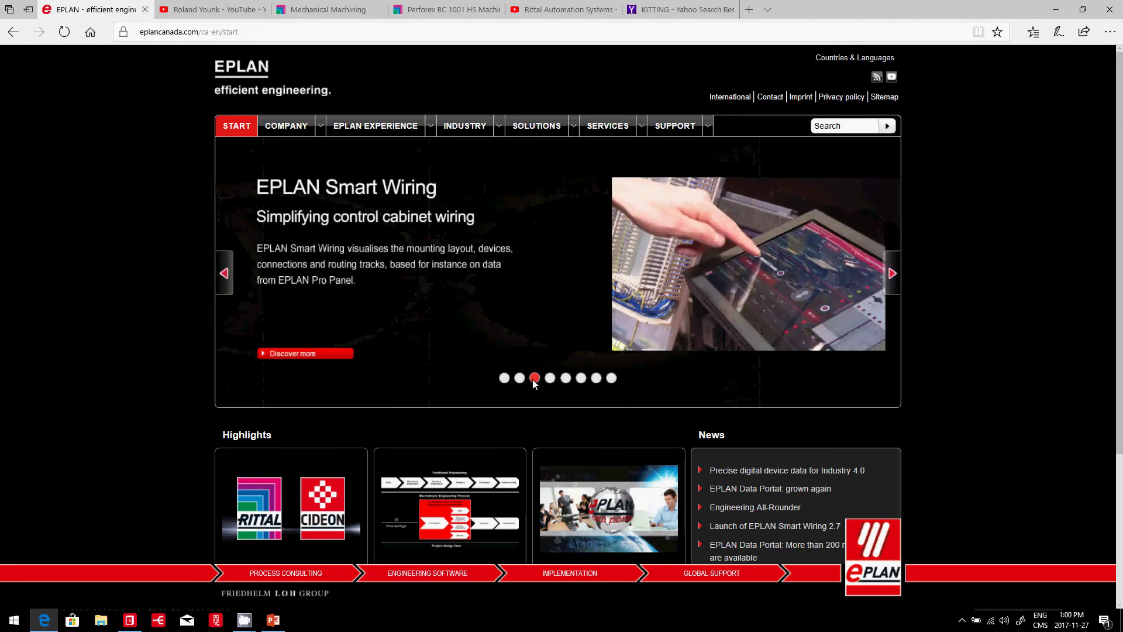
Step: Open Solutions > Control cabinet and switchgear engineering, then return to EPLAN Pro Panel
{"action": "left_click", "coordinate": [519, 127]}
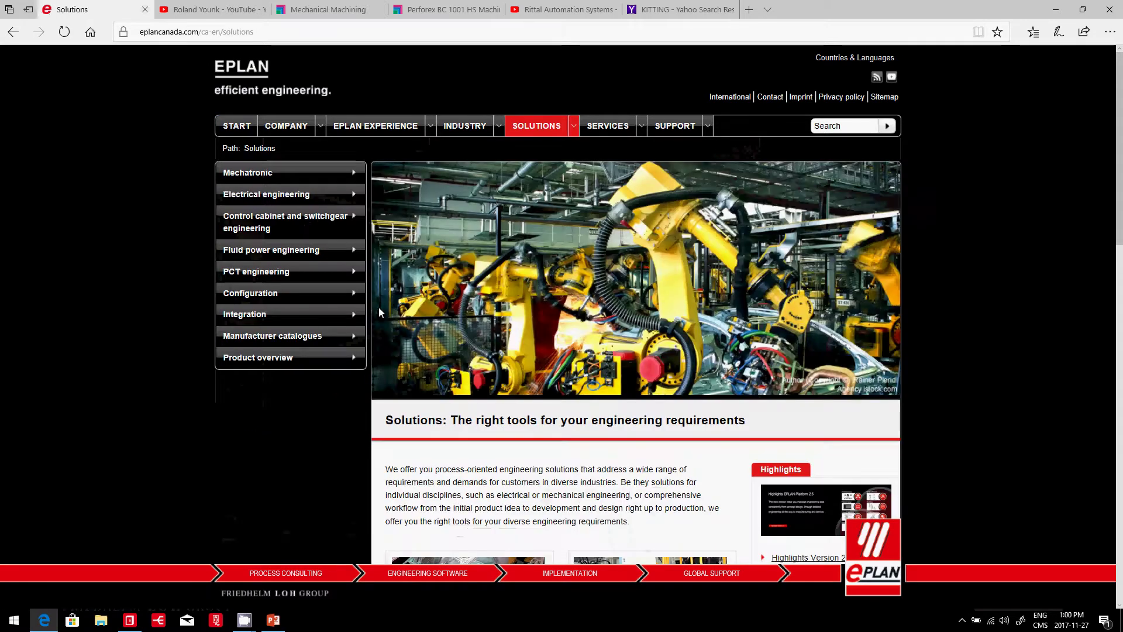
{"action": "left_click", "coordinate": [242, 211]}
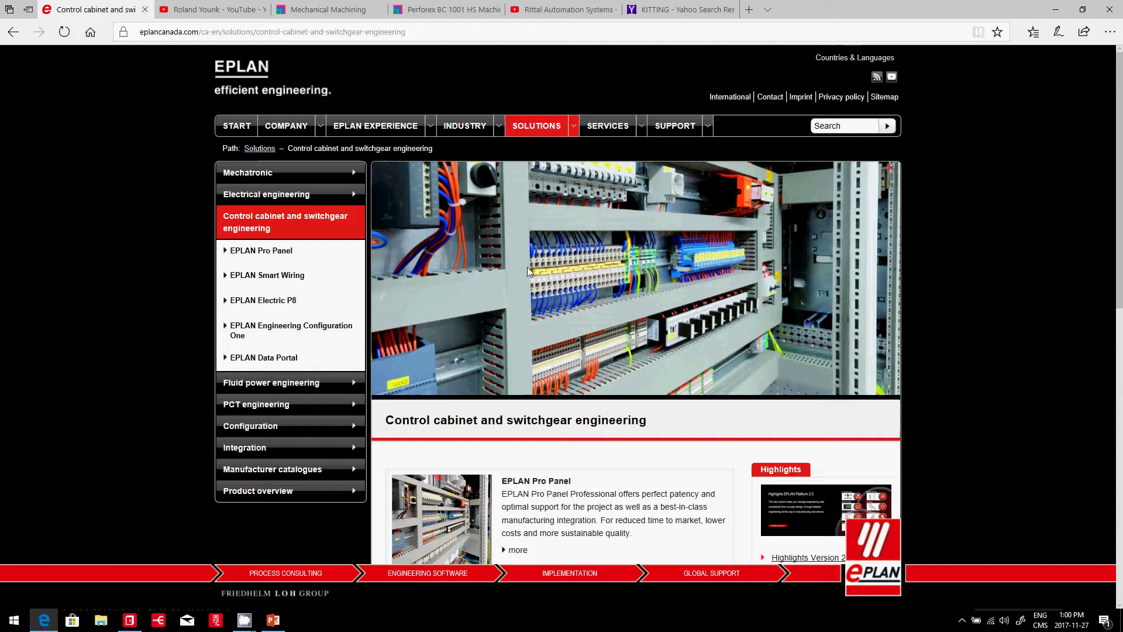
{"action": "key", "text": "alt+Tab"}
{"action": "key", "text": "alt+Tab"}
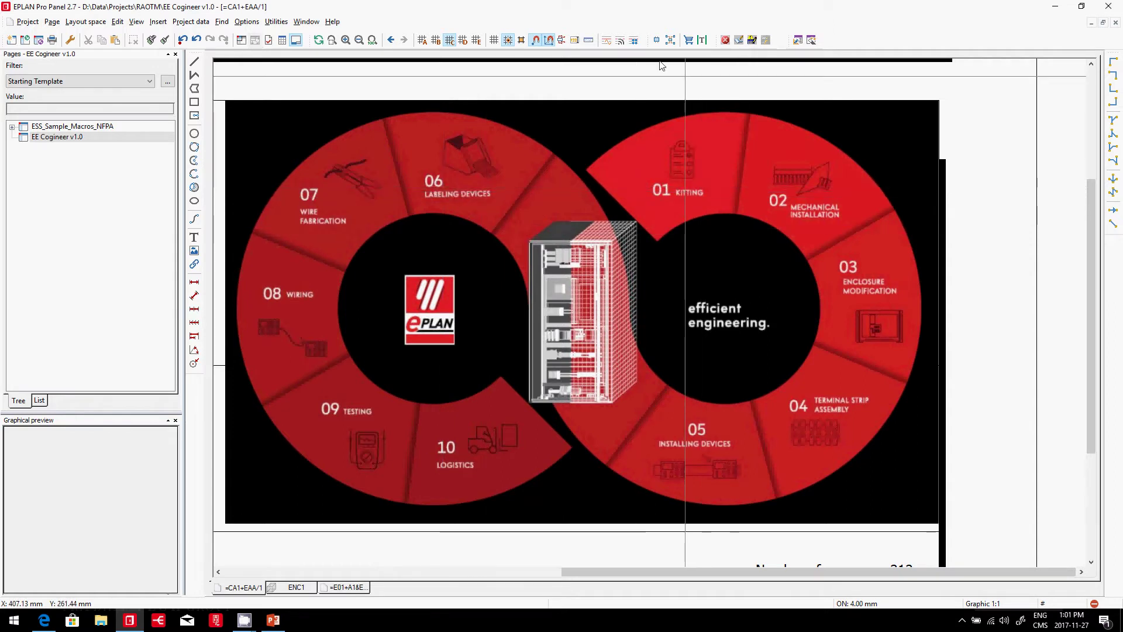
Step: In Edge's KITTING Yahoo image search, enlarge Universal Logistics' kitting diagram, then return to EPLAN
{"action": "key", "text": "alt+Tab"}
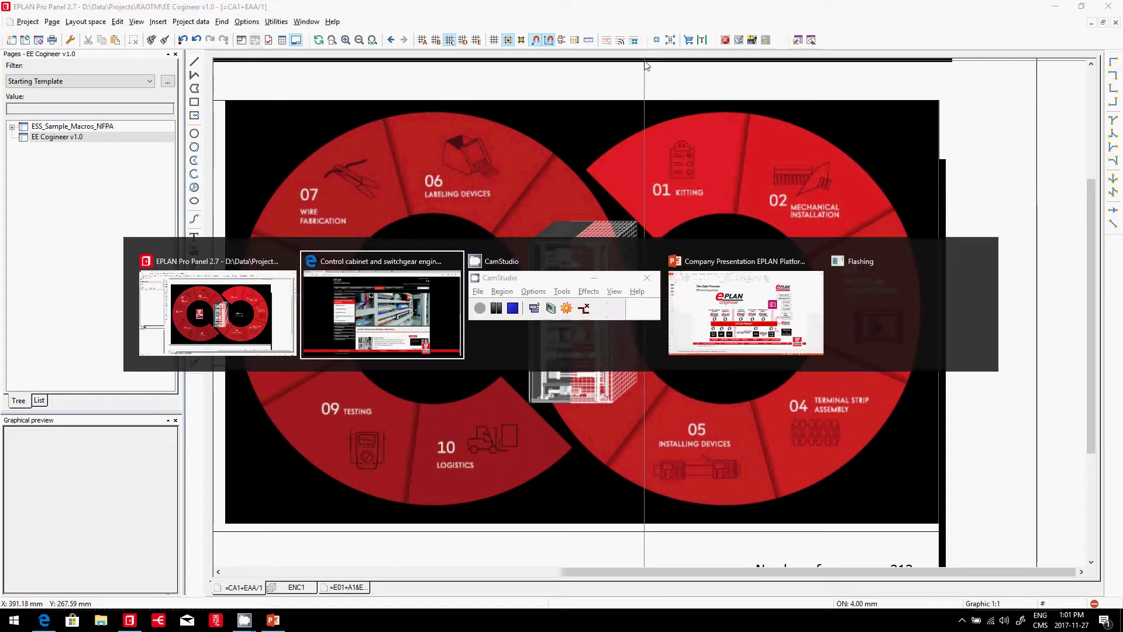
{"action": "key", "text": "Tab"}
{"action": "key", "text": "shift+Tab"}
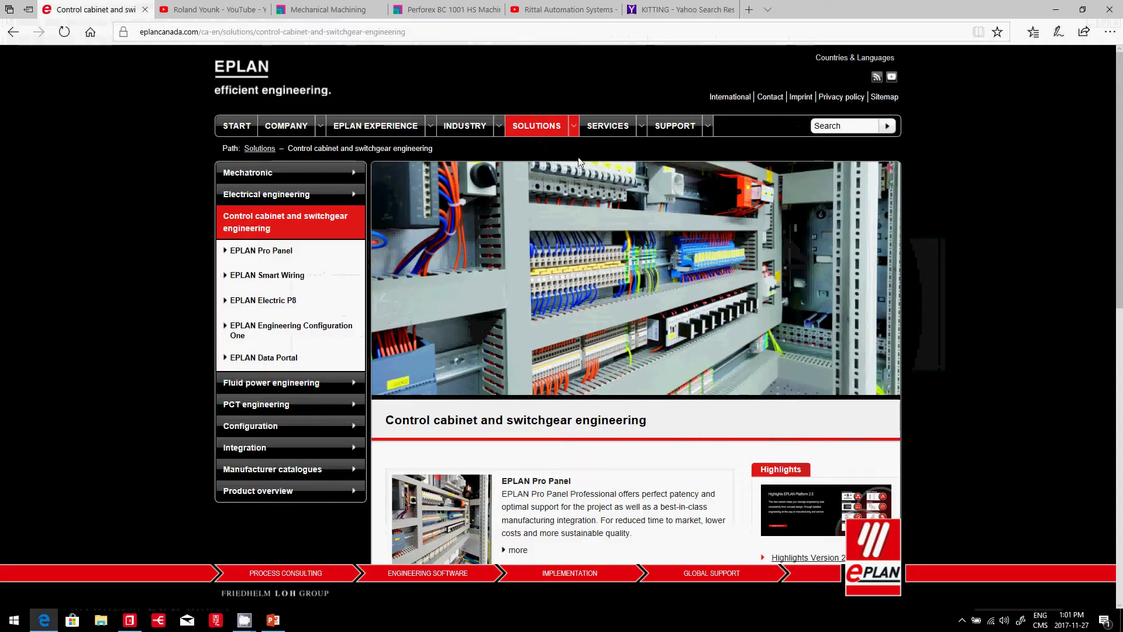
{"action": "left_click", "coordinate": [696, 14]}
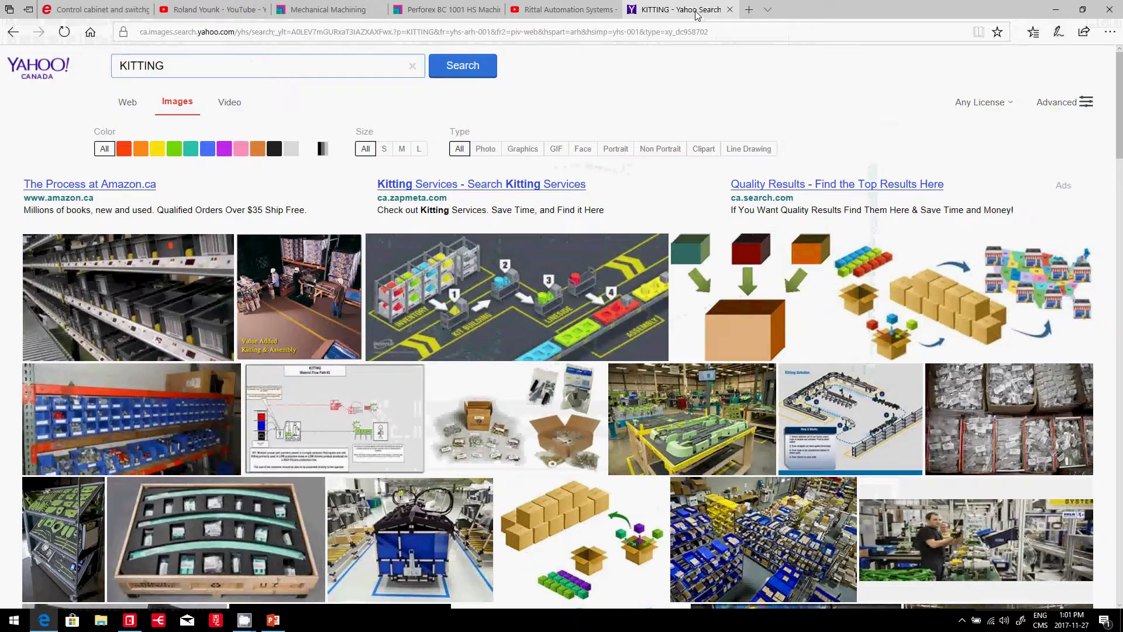
{"action": "left_click", "coordinate": [496, 300]}
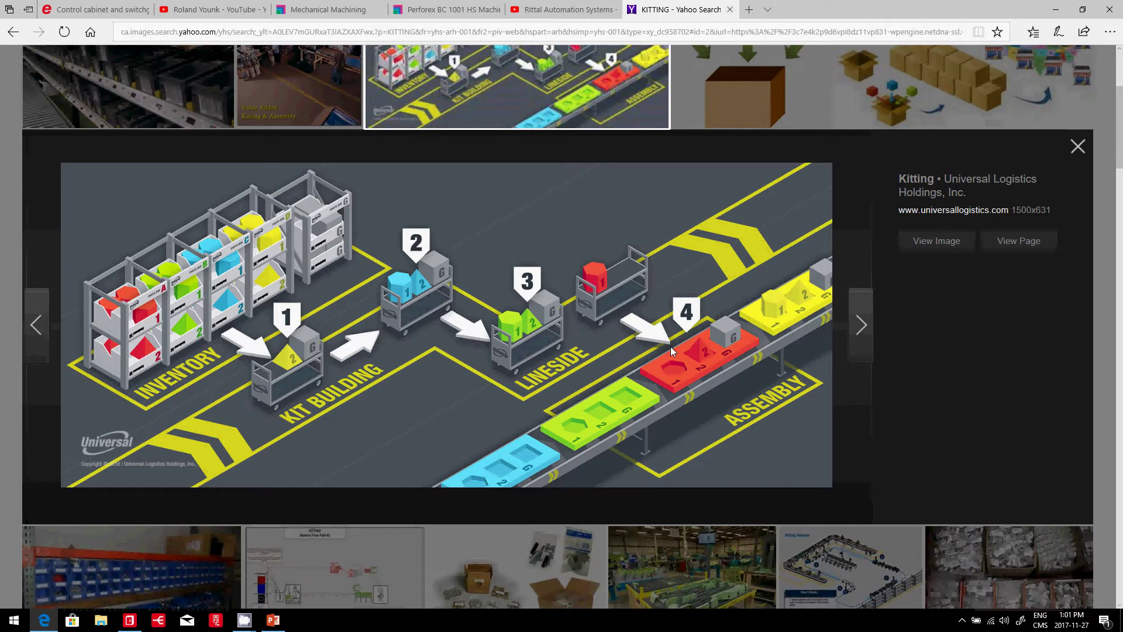
{"action": "key", "text": "alt+Tab"}
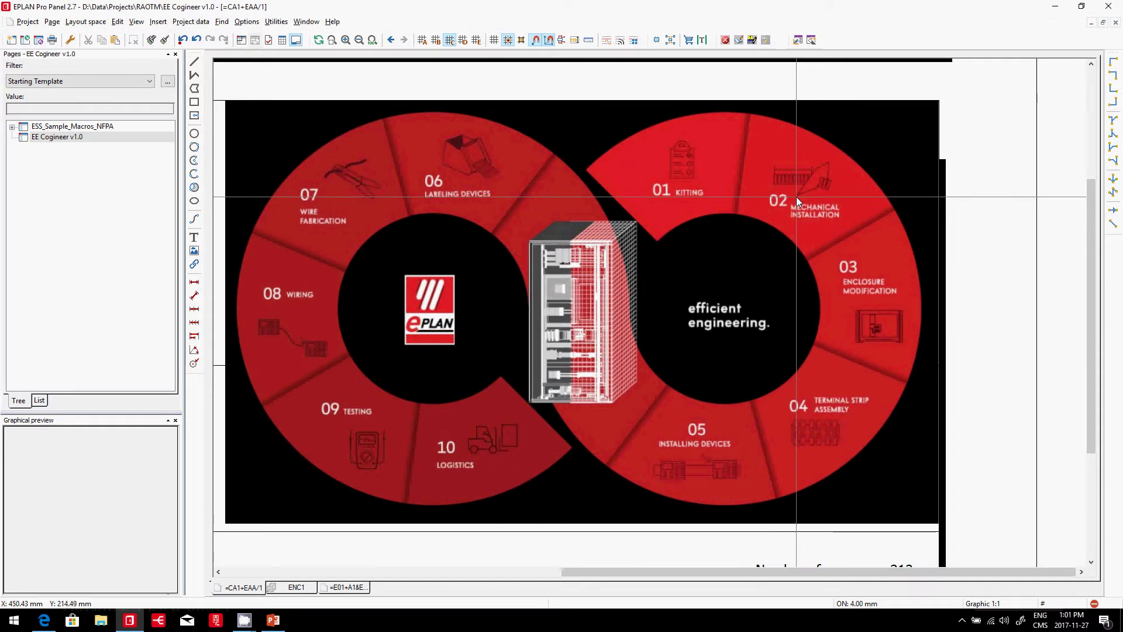
Step: View Rittal's Mechanical Machining and Perforex BC 1001 HS tabs, ending on the BC 1007 HS video
{"action": "key", "text": "alt+Tab"}
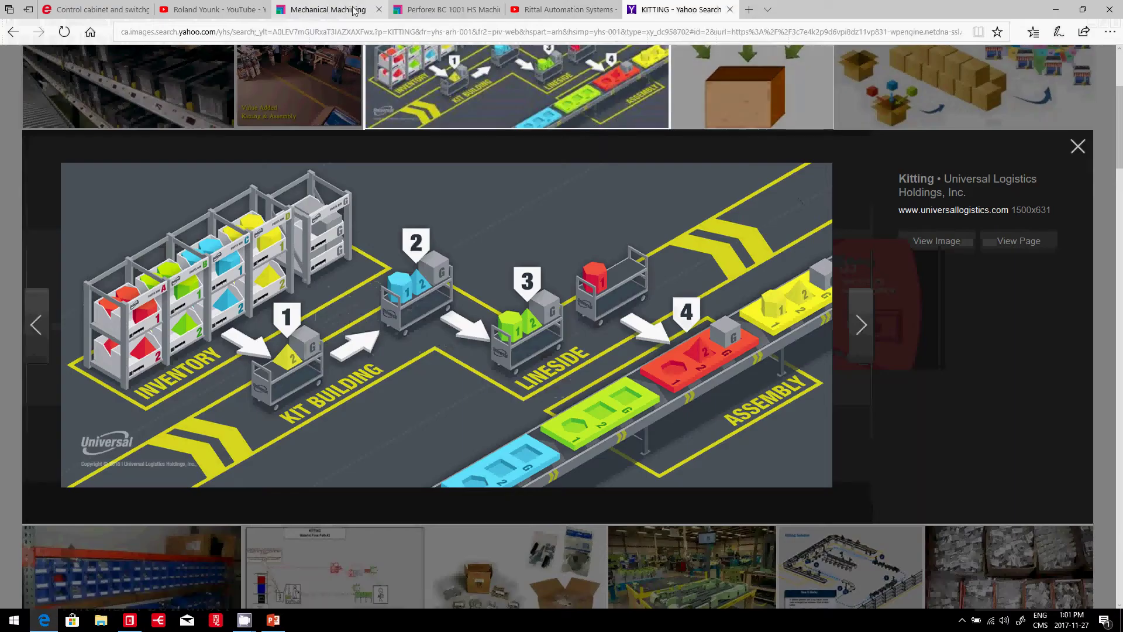
{"action": "left_click", "coordinate": [345, 10]}
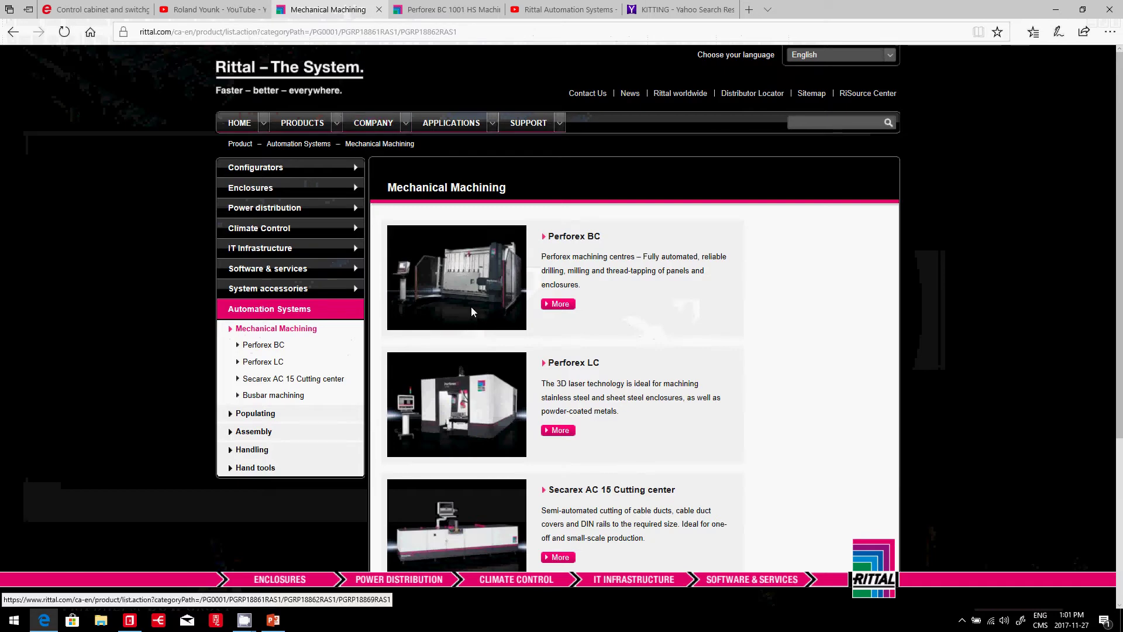
{"action": "left_click", "coordinate": [452, 11]}
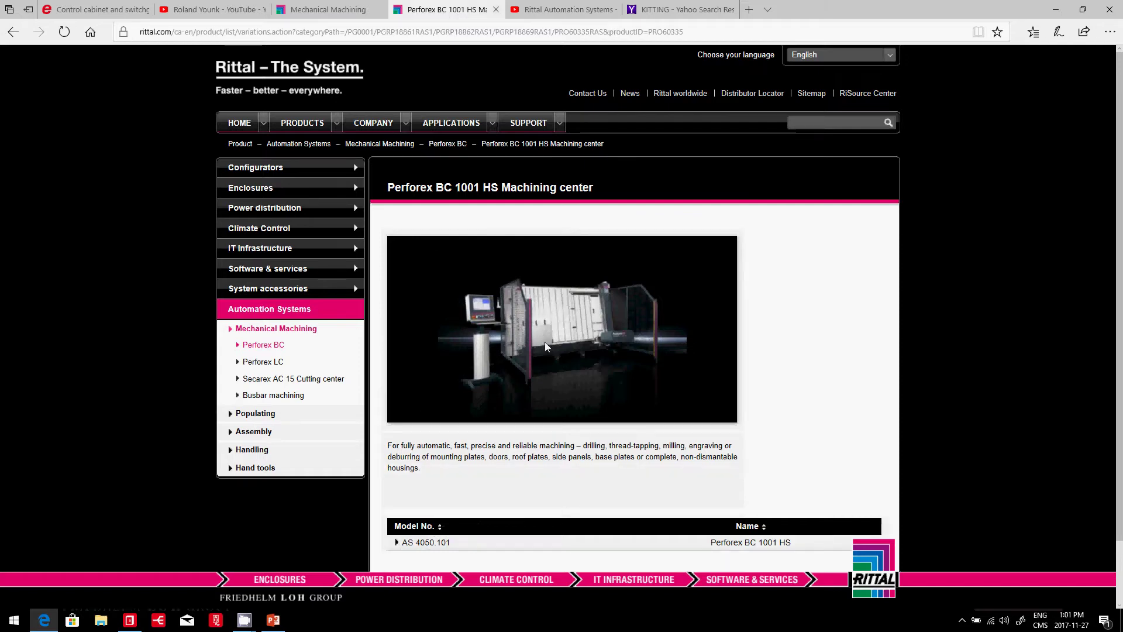
{"action": "left_click", "coordinate": [555, 14]}
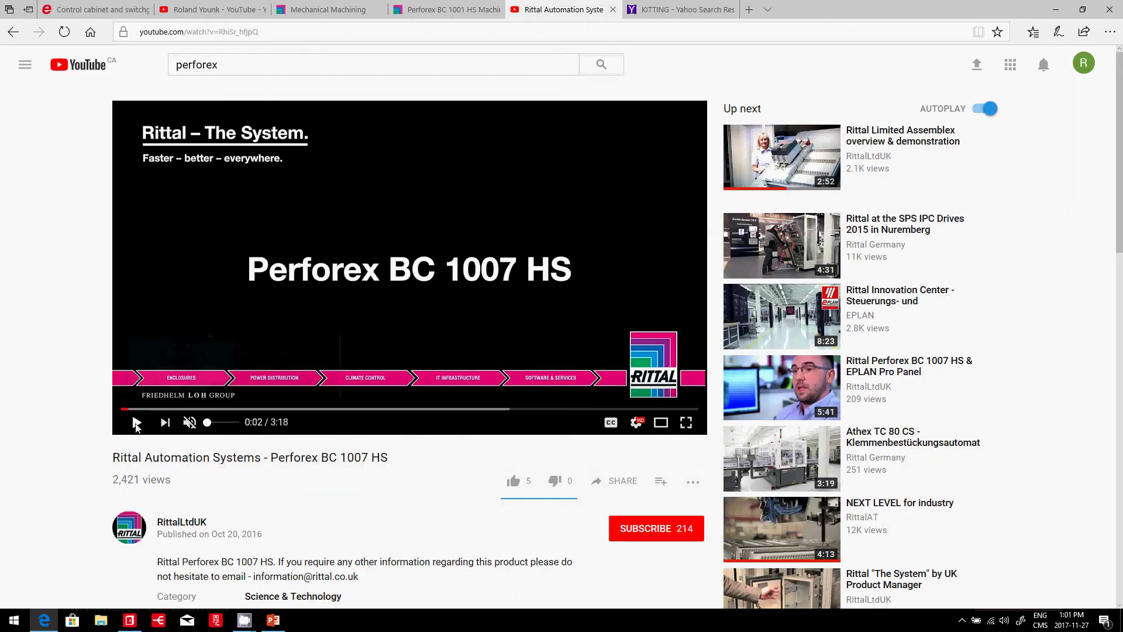
Step: Play Rittal's Perforex BC 1007 HS video and pause it at 1:22 of 3:18
{"action": "left_click", "coordinate": [137, 423]}
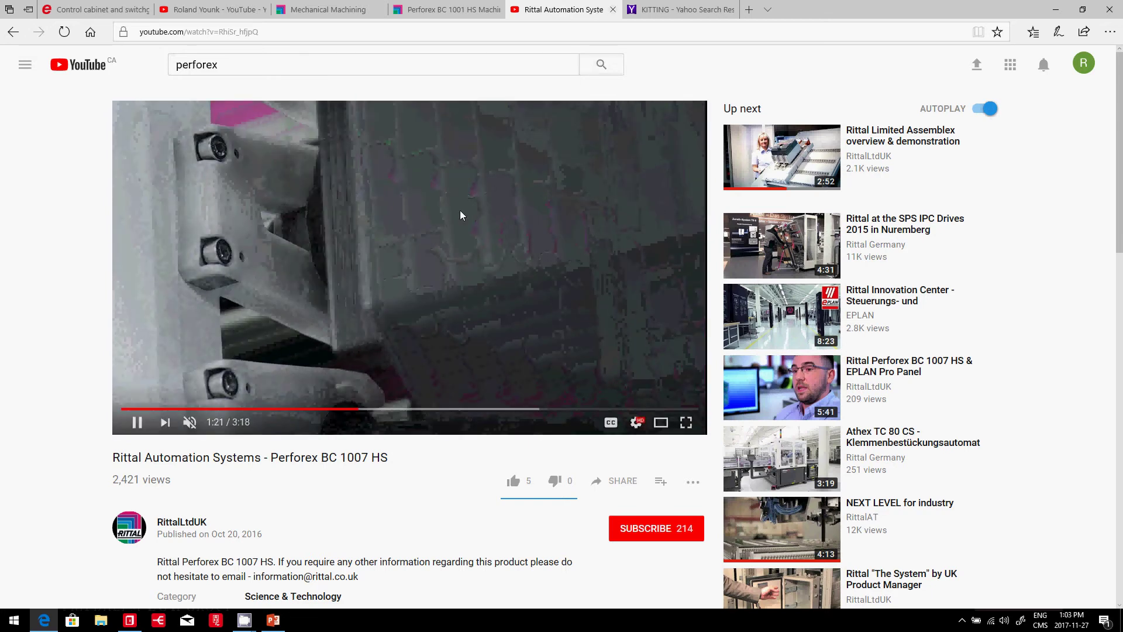
{"action": "left_click", "coordinate": [138, 423]}
Step: Switch to PowerPoint's 'The Data Process' slide, then back to the EPLAN project
{"action": "key", "text": "alt+Tab"}
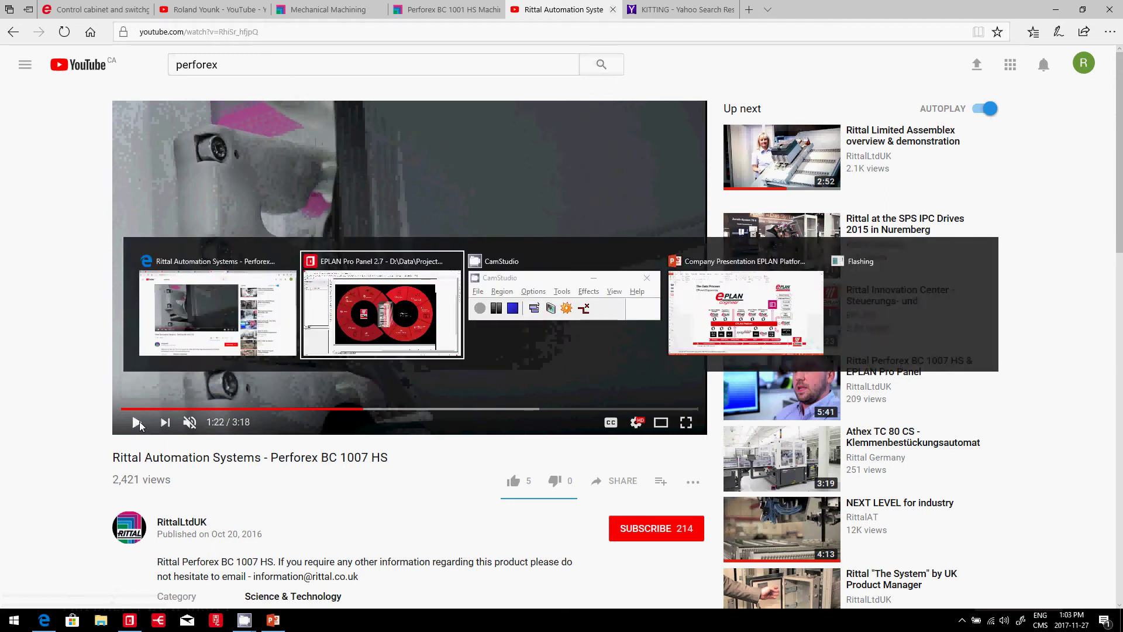
{"action": "key", "text": "alt+Tab"}
{"action": "key", "text": "alt+Tab"}
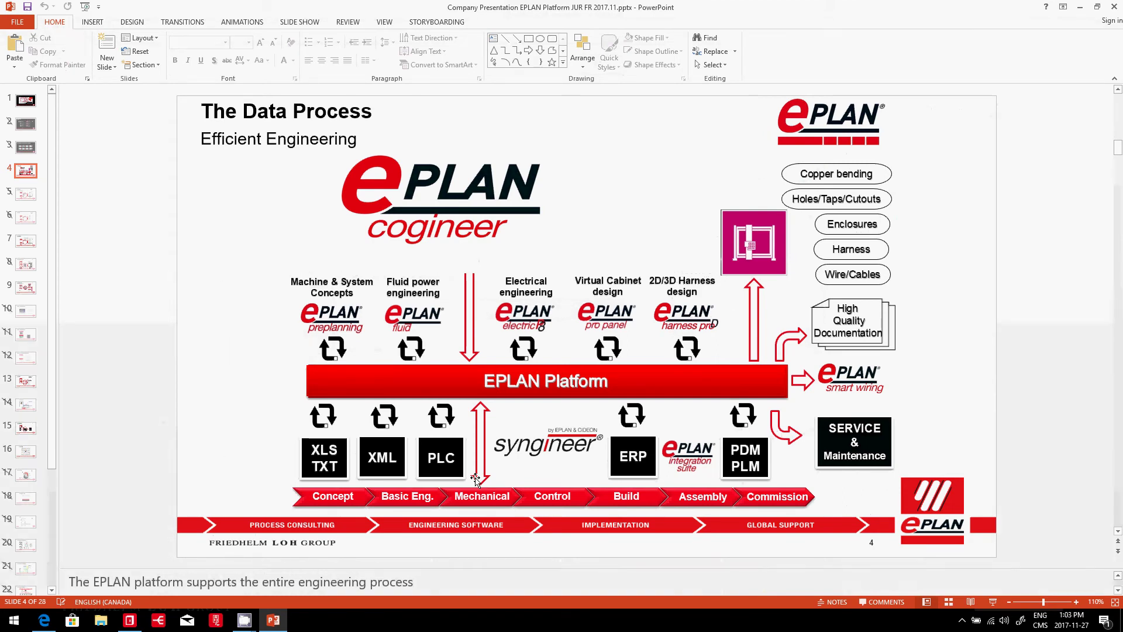
{"action": "key", "text": "alt+Tab"}
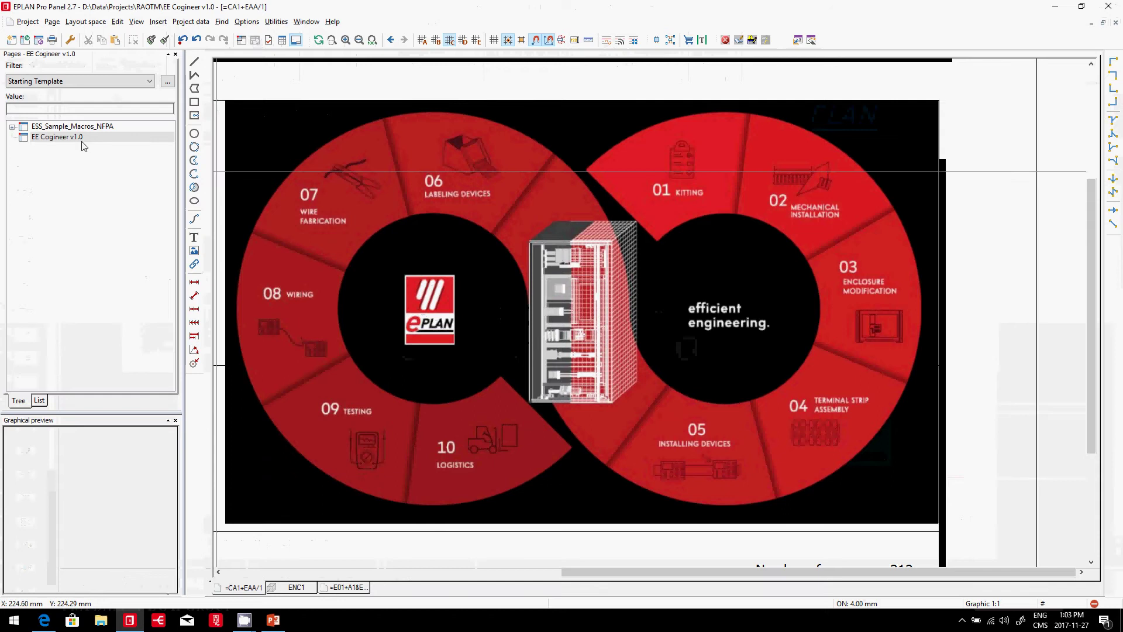
Step: Open the Cogineer Project Builder with RAOTM\EE Cogineer v1.0 as the target project
{"action": "left_click", "coordinate": [82, 140]}
{"action": "left_click", "coordinate": [811, 40]}
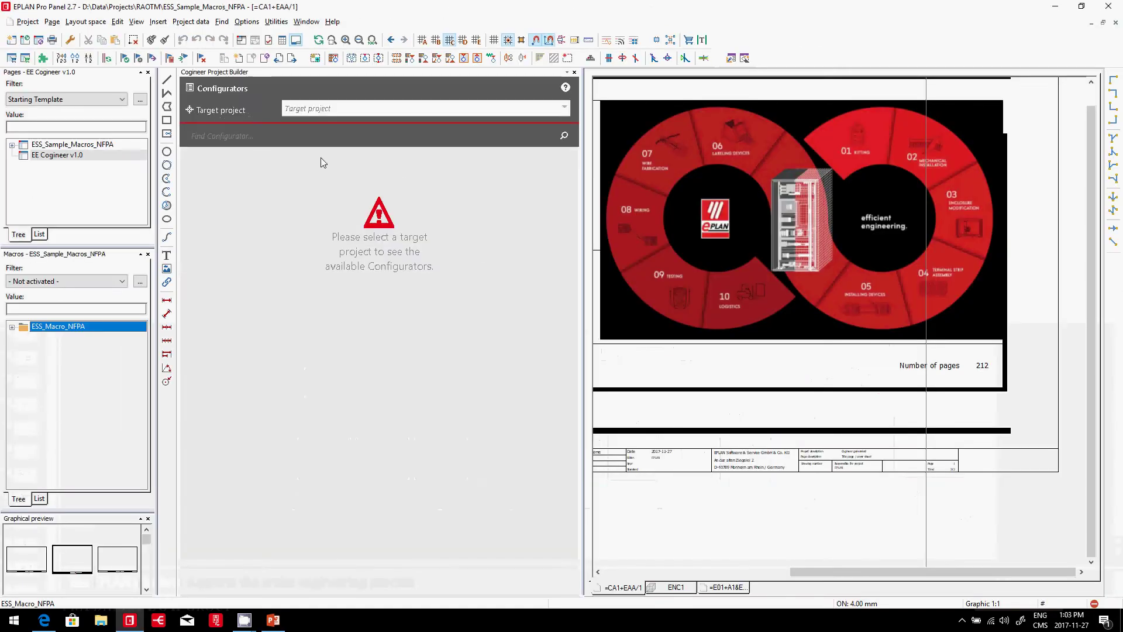
{"action": "left_click", "coordinate": [348, 114]}
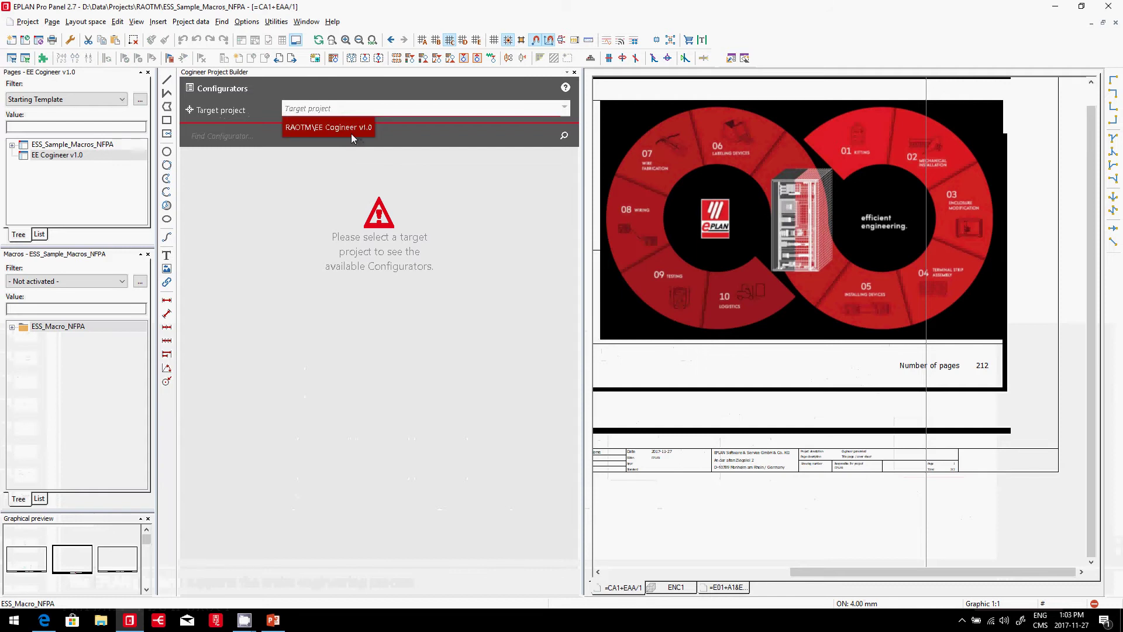
{"action": "left_click", "coordinate": [351, 125]}
Step: Open the 'Generate sample project with variants' configurator, keeping lighting for both enclosures
{"action": "left_click", "coordinate": [259, 200]}
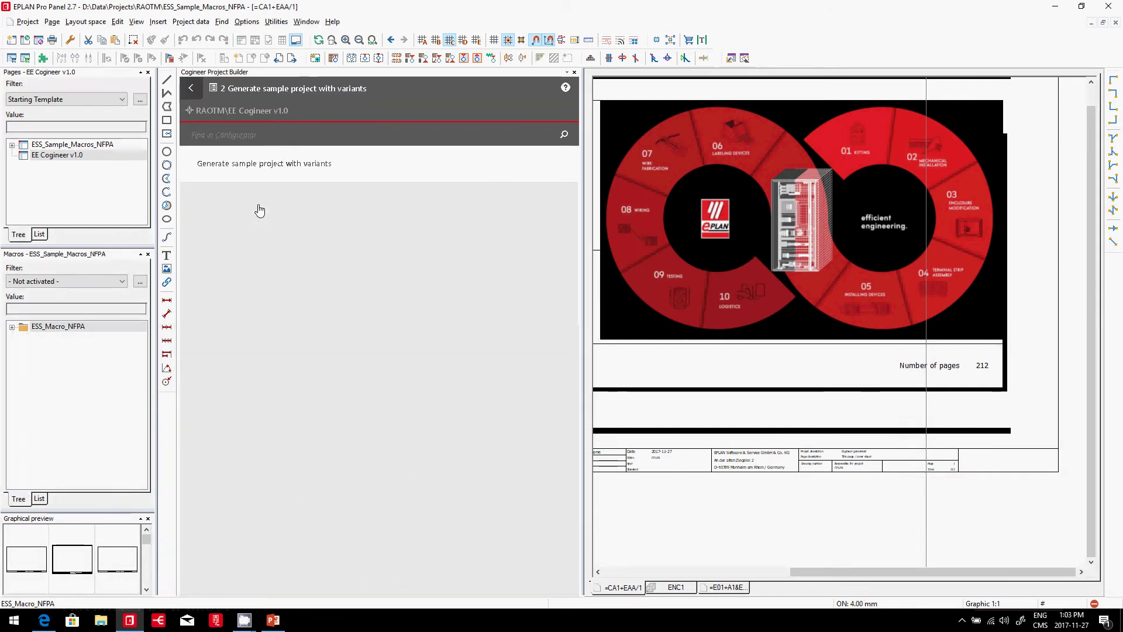
{"action": "left_click", "coordinate": [353, 170]}
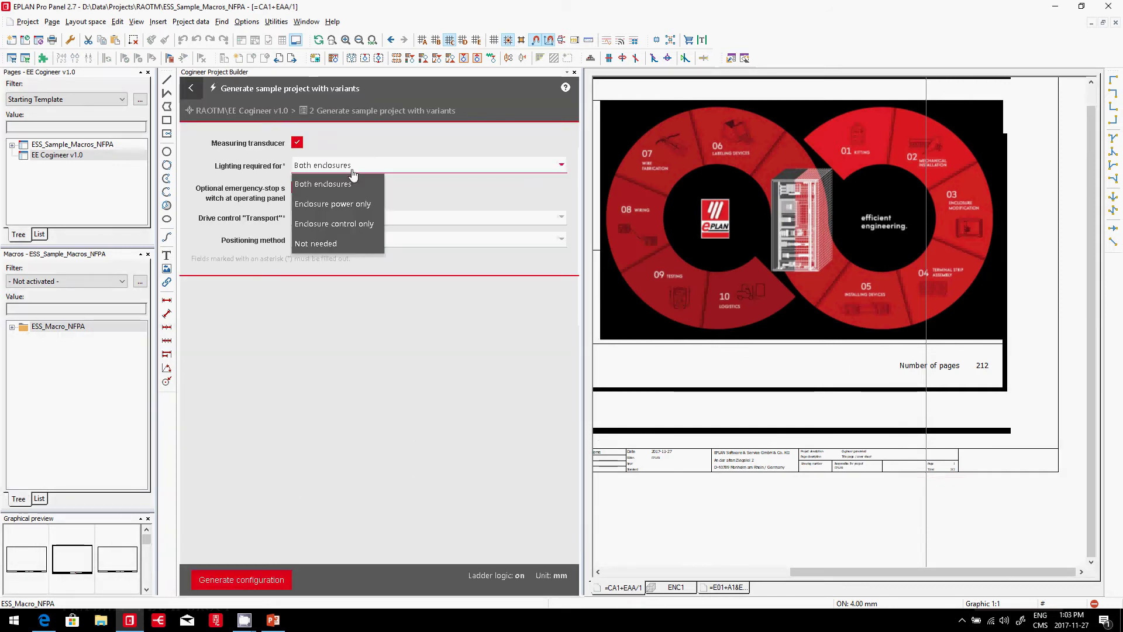
{"action": "left_click", "coordinate": [290, 564]}
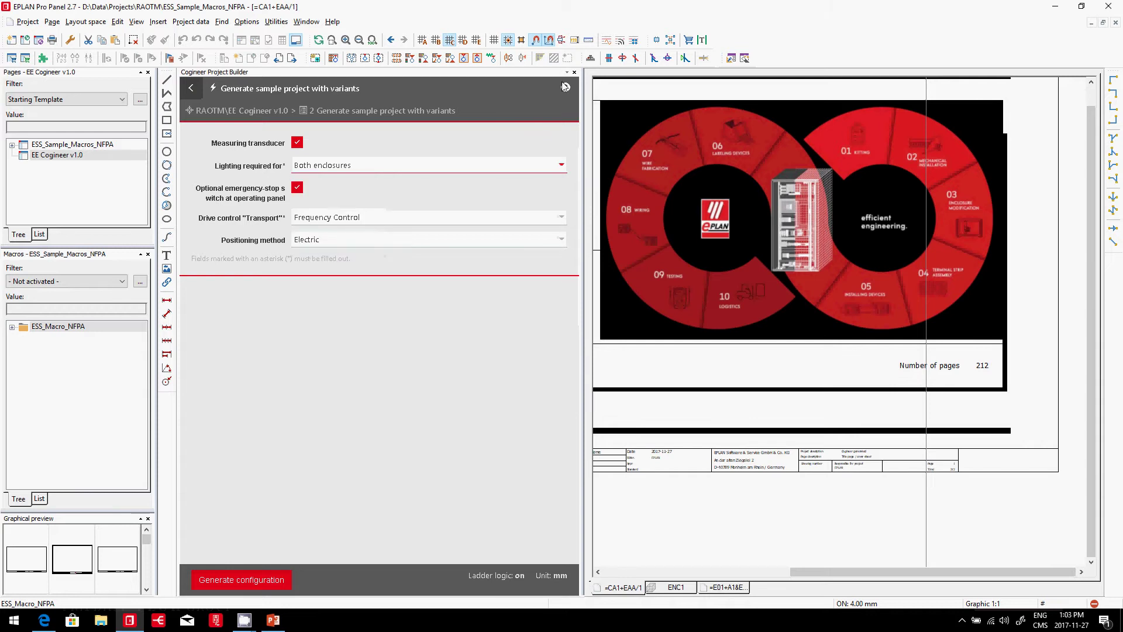
Step: Close the Cogineer and macro panels and filter the page tree to After Cogineer
{"action": "left_click", "coordinate": [575, 72]}
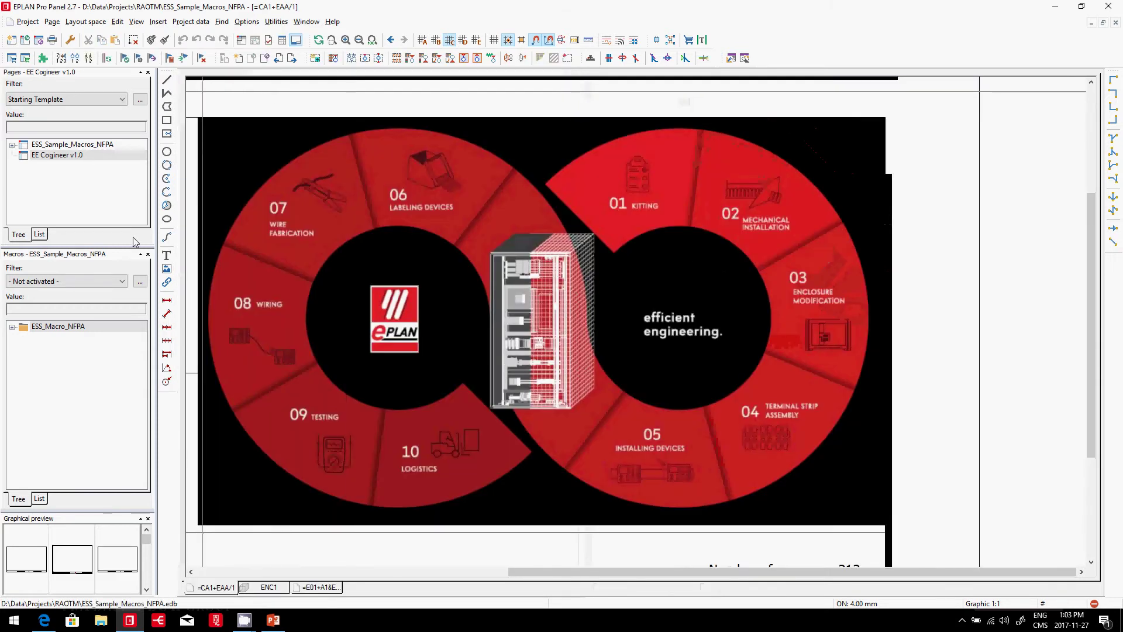
{"action": "double_click", "coordinate": [67, 328]}
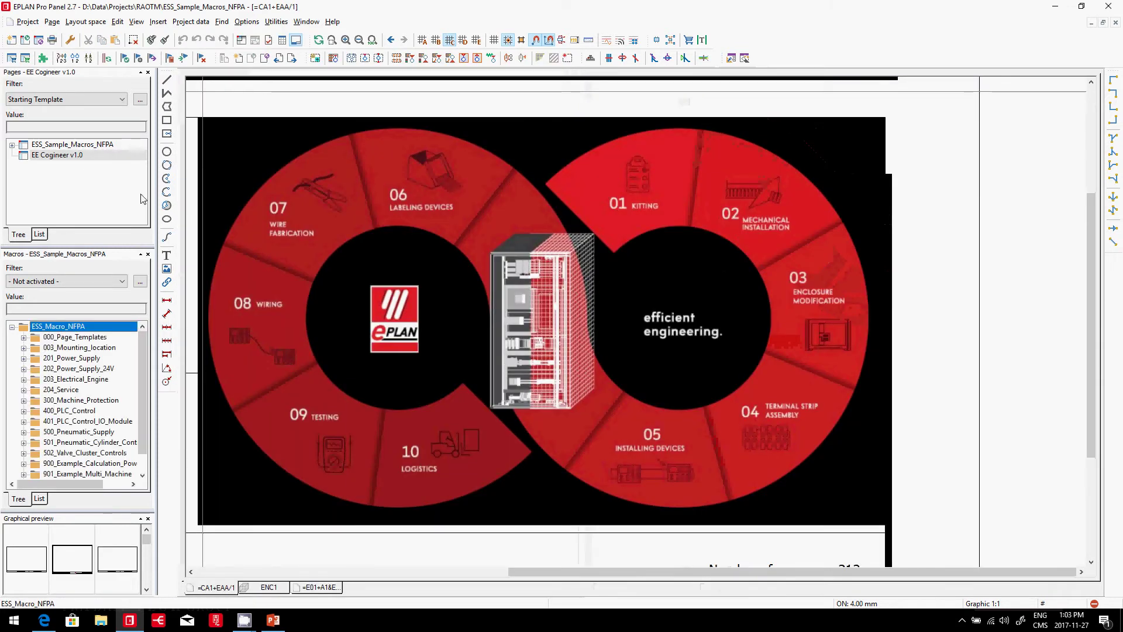
{"action": "left_click", "coordinate": [148, 254]}
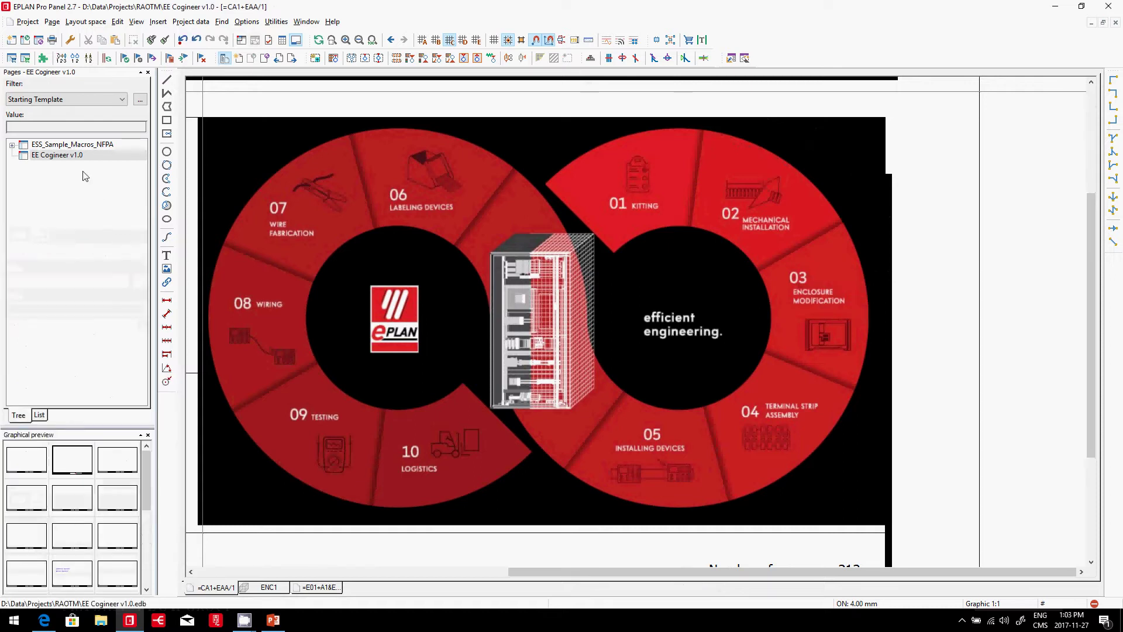
{"action": "left_click", "coordinate": [90, 100]}
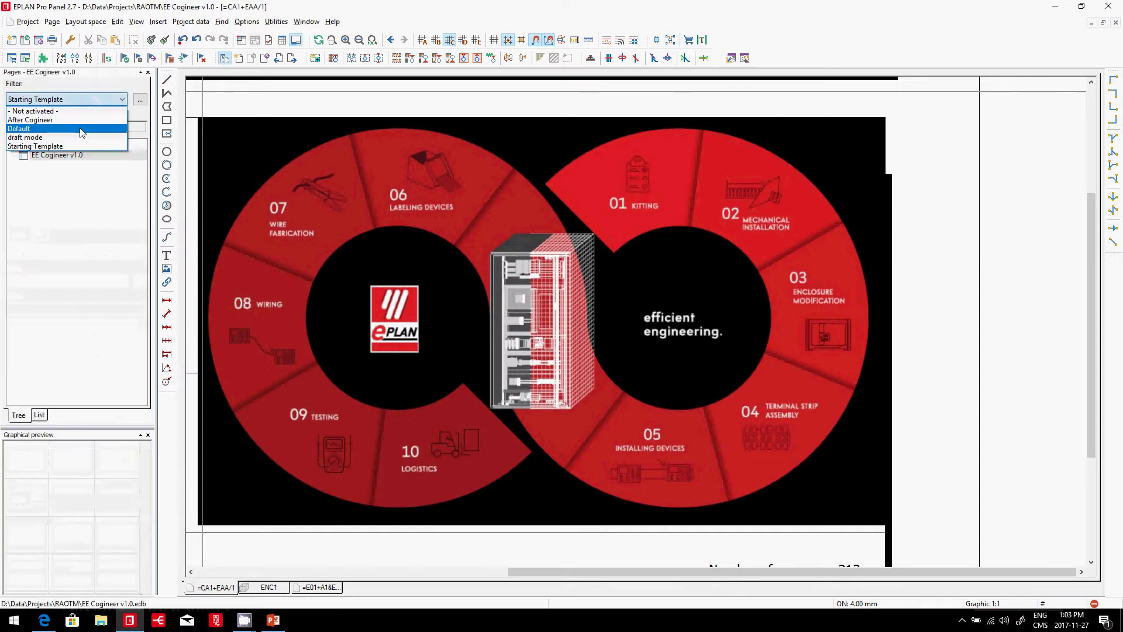
{"action": "left_click", "coordinate": [35, 111]}
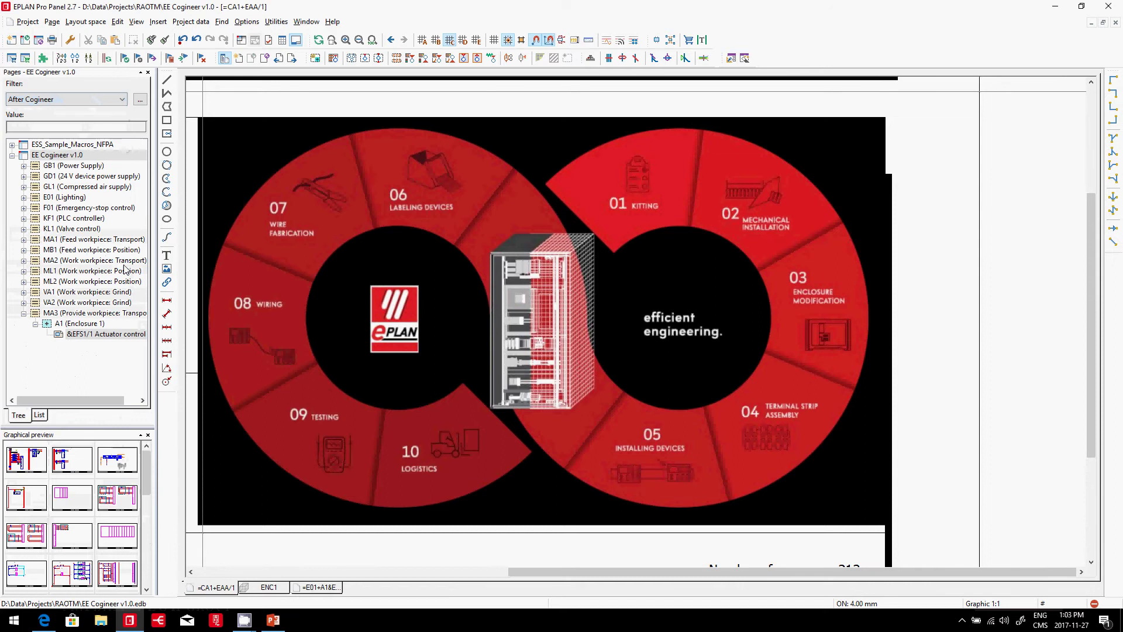
Step: Open the GB1 Power Supply page =GB1+A1&EFS1/1 and zoom out to the whole page
{"action": "left_click", "coordinate": [79, 167]}
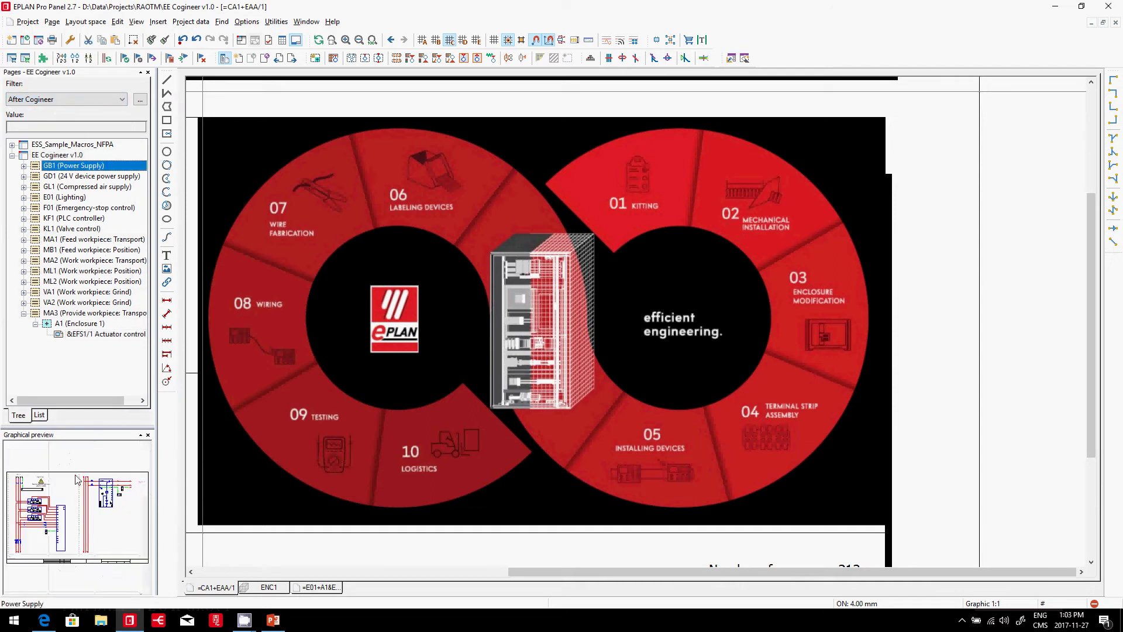
{"action": "double_click", "coordinate": [71, 514]}
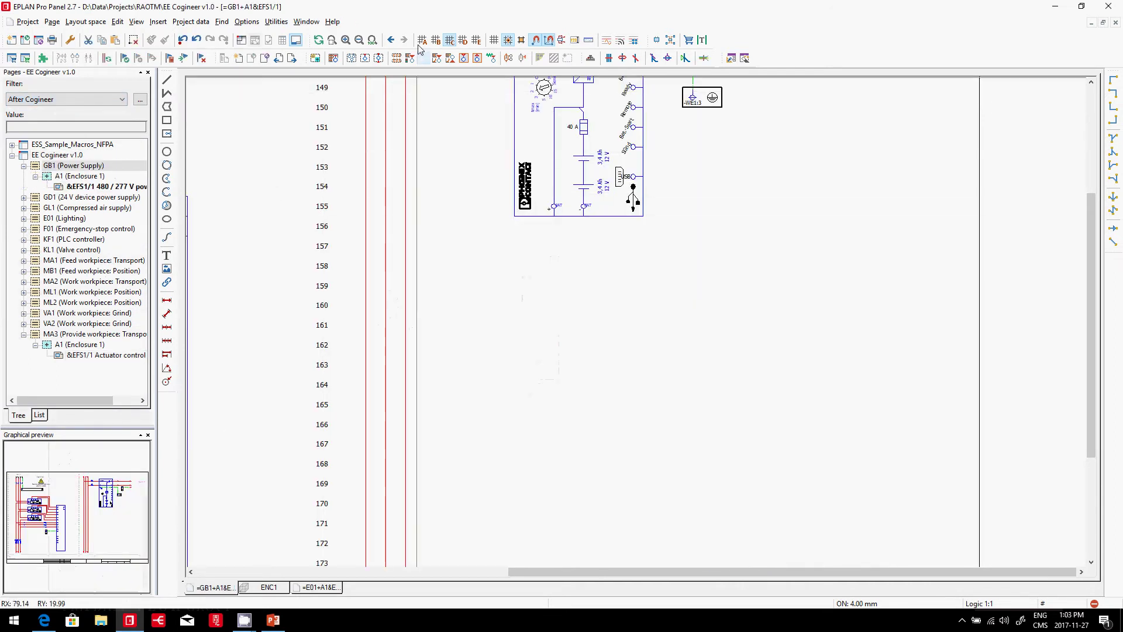
{"action": "scroll", "coordinate": [604, 247], "scroll_direction": "down", "scroll_amount": 5}
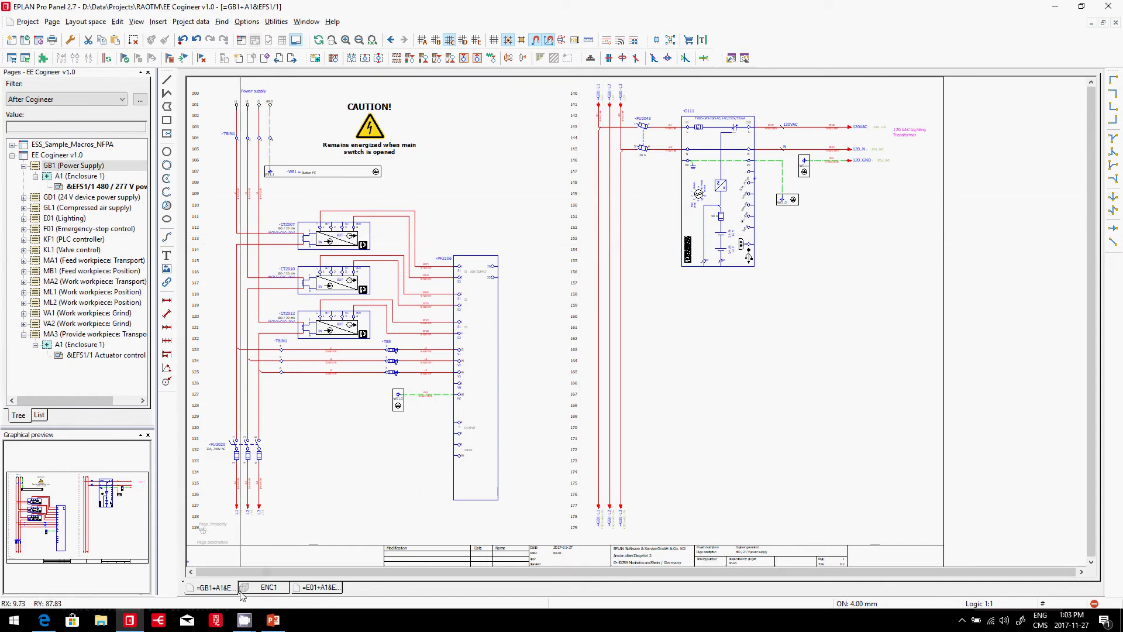
Step: Show the ENC1 3D layout zoomed out, with an enlarged Layout space navigator
{"action": "left_click", "coordinate": [269, 587]}
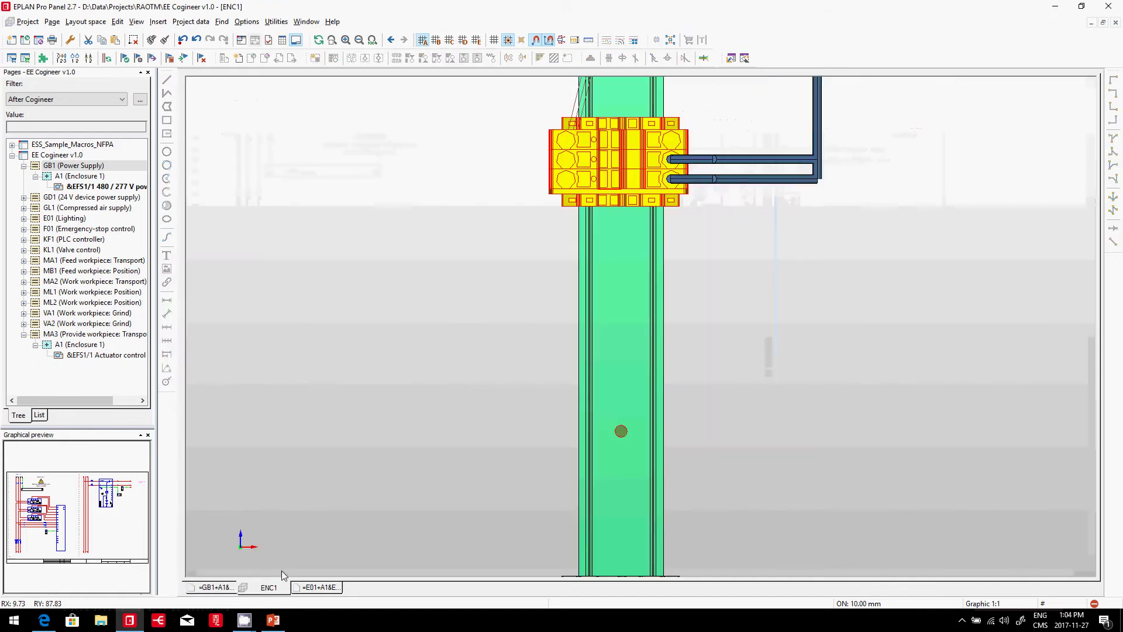
{"action": "left_click", "coordinate": [372, 41]}
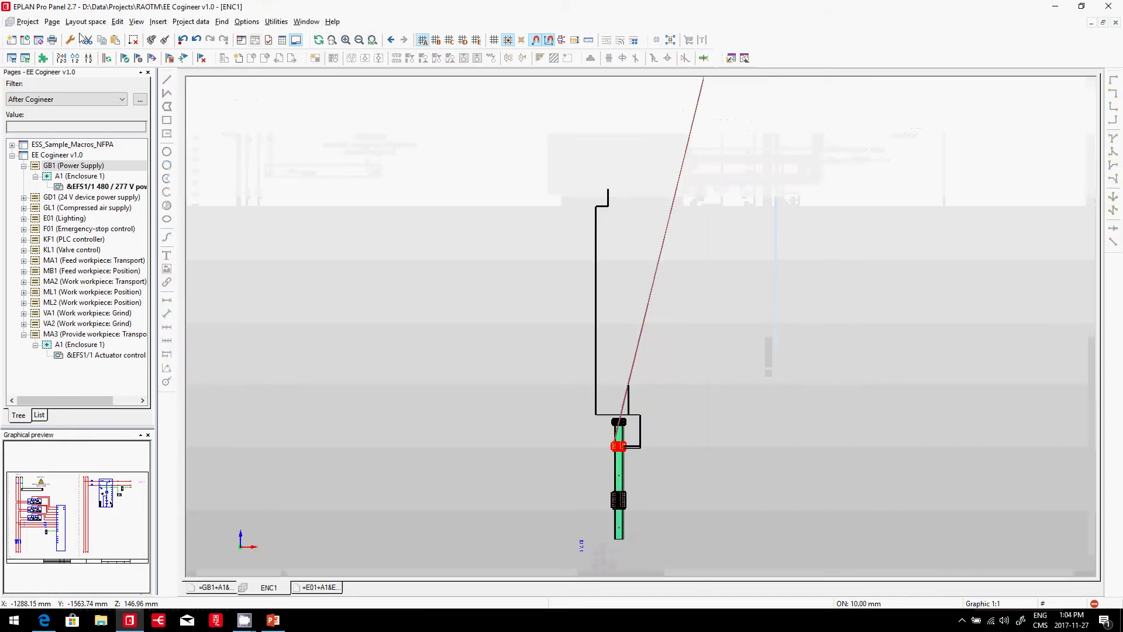
{"action": "left_click", "coordinate": [88, 23]}
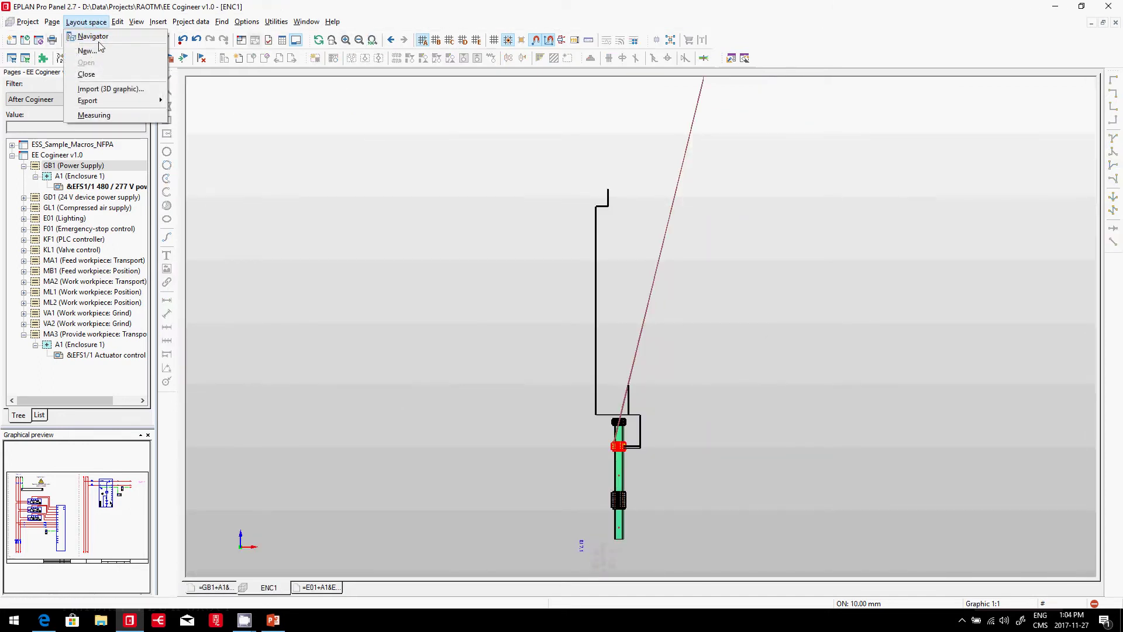
{"action": "left_click", "coordinate": [91, 36]}
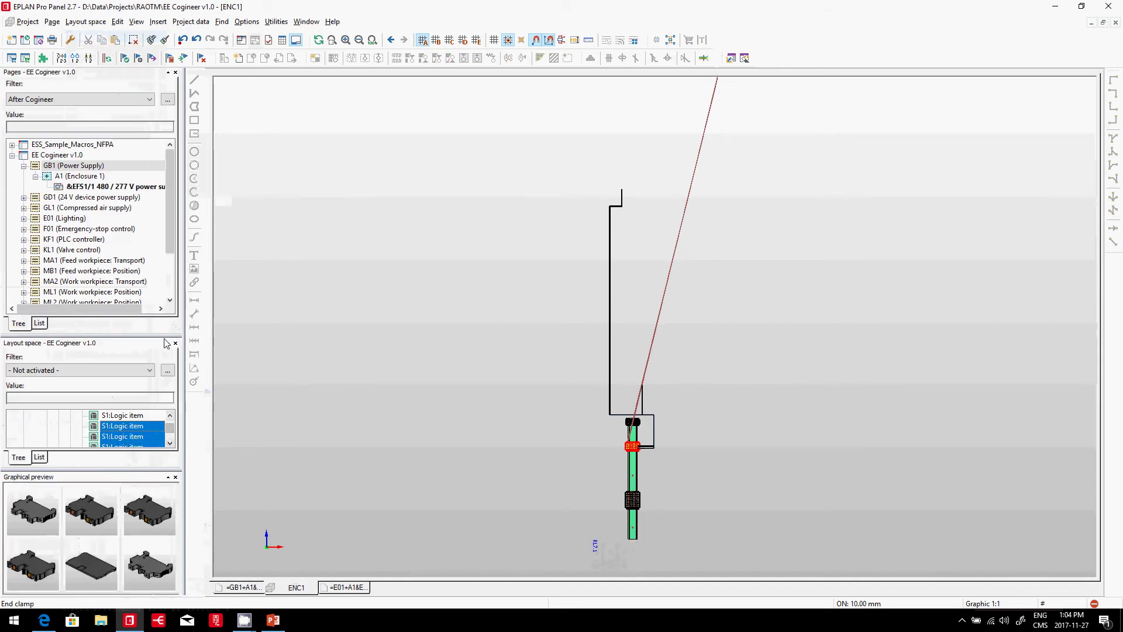
{"action": "left_click_drag", "start_coordinate": [167, 334], "coordinate": [167, 252]}
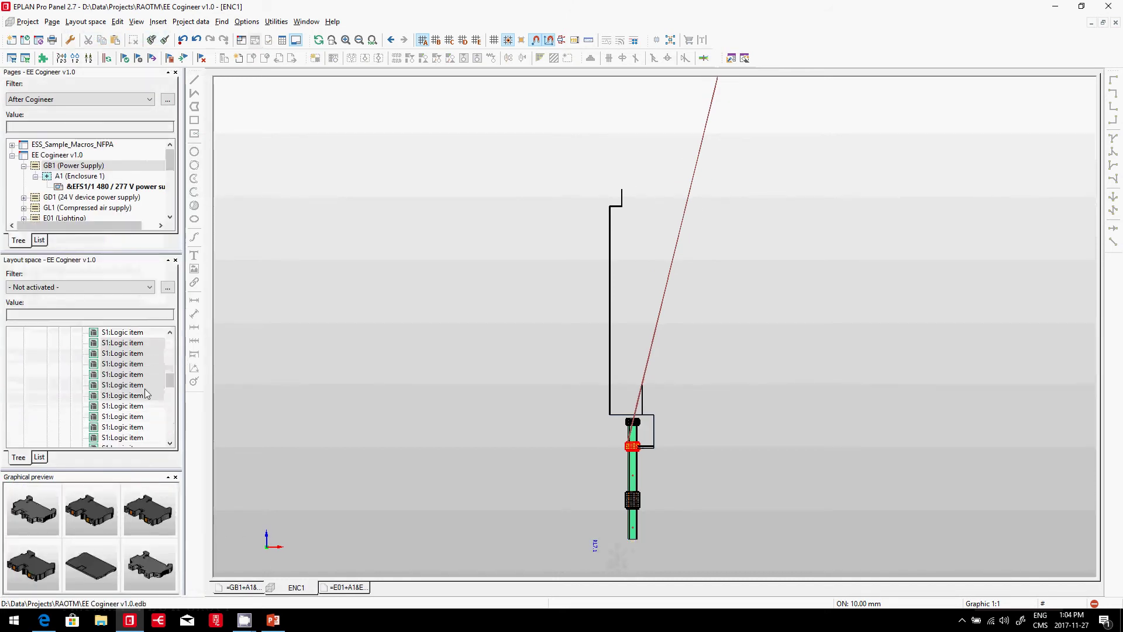
{"action": "left_click_drag", "start_coordinate": [172, 386], "coordinate": [171, 345]}
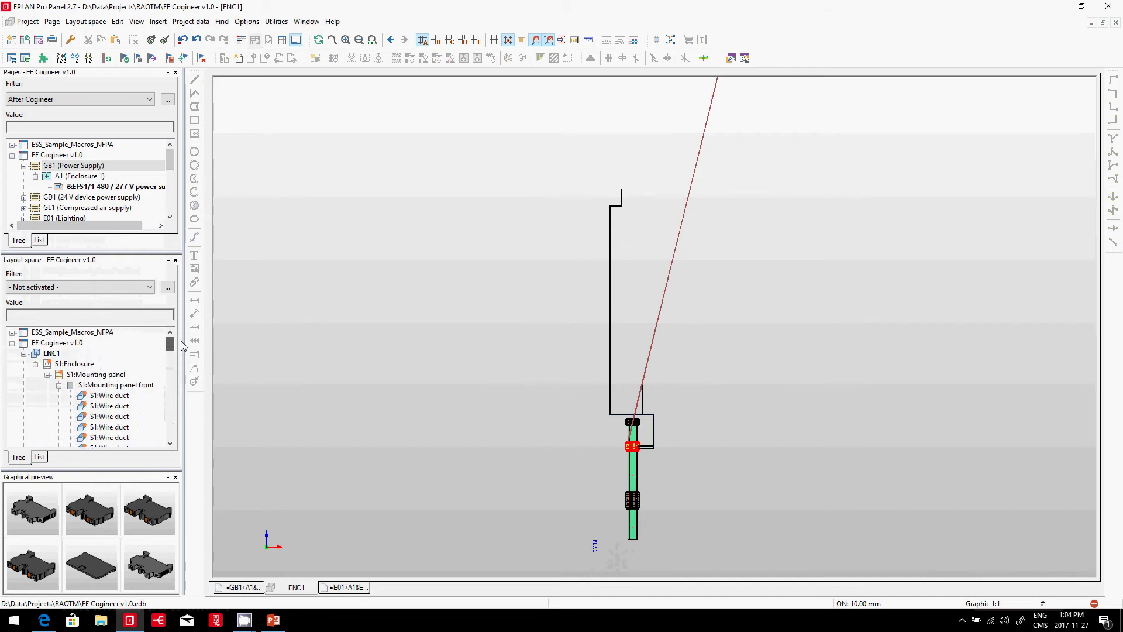
Step: Open S1:Enclosure in 3D and bring up Insert > Accessories for RIT.8808500
{"action": "left_click", "coordinate": [59, 363]}
{"action": "double_click", "coordinate": [91, 547]}
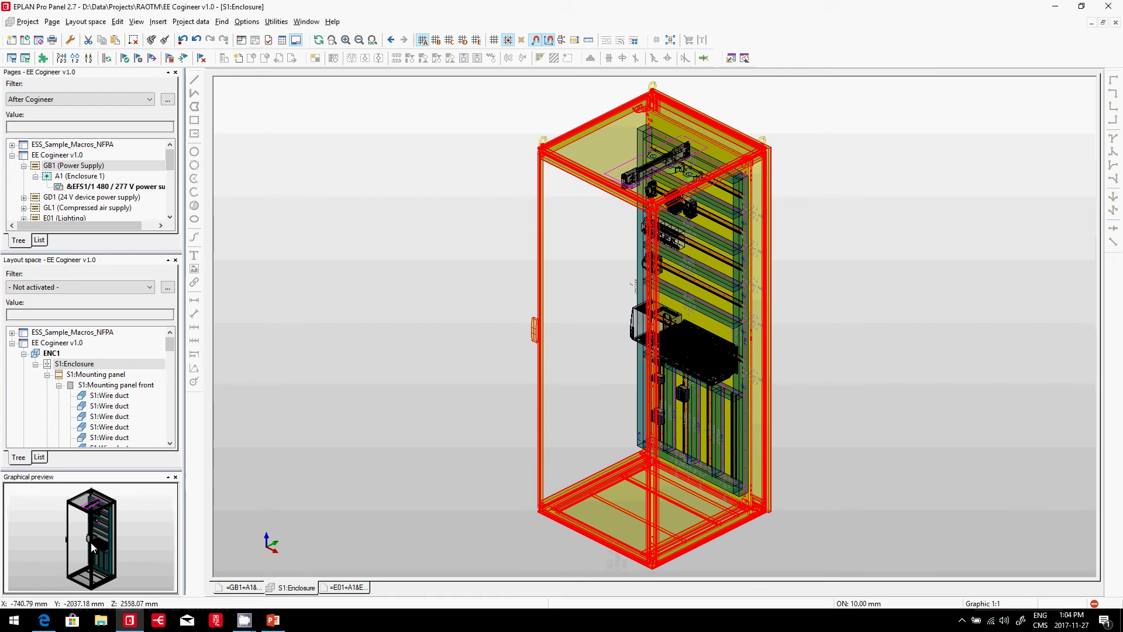
{"action": "left_click", "coordinate": [158, 22]}
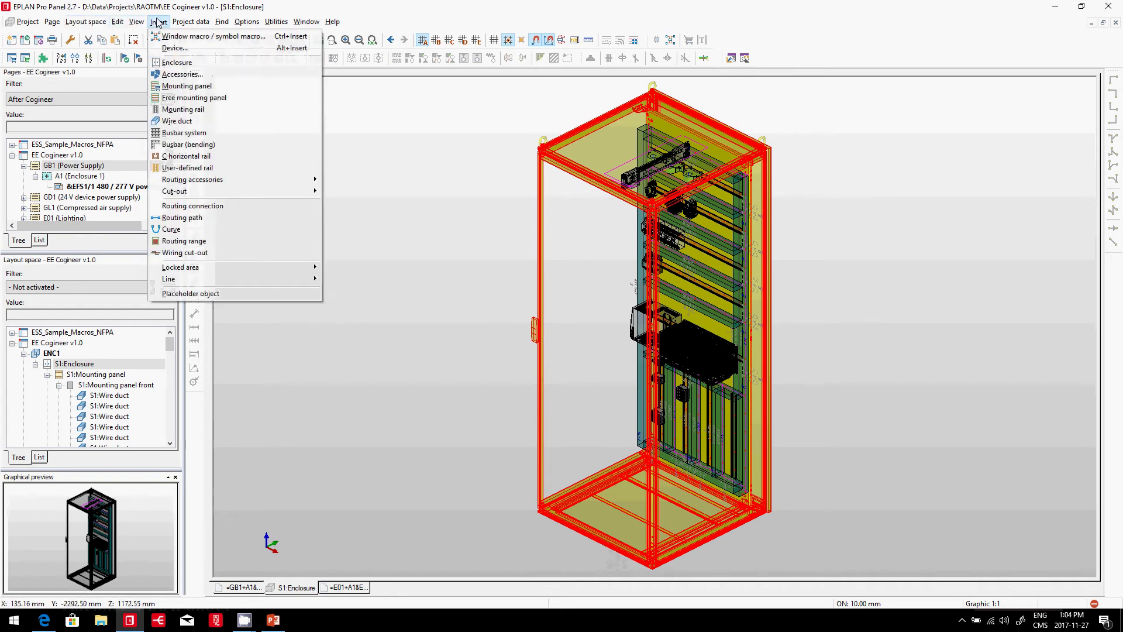
{"action": "left_click", "coordinate": [182, 74]}
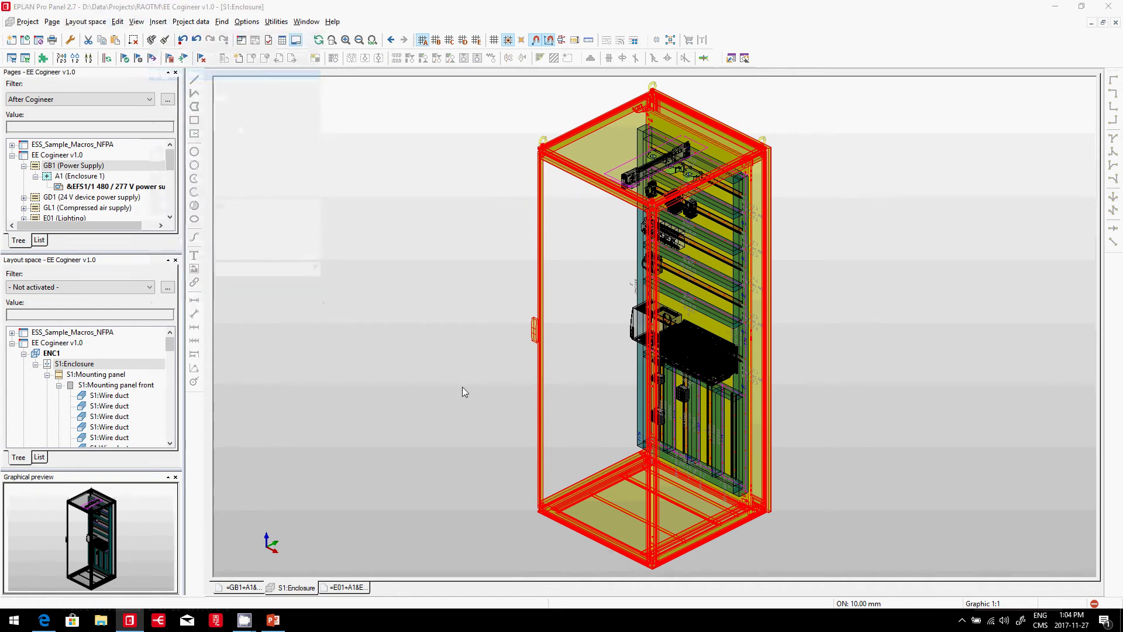
Step: Add the RIT.TS_base_RAL_7035_100_800x800 plinth to the enclosure
{"action": "scroll", "coordinate": [473, 364], "scroll_direction": "down", "scroll_amount": 5}
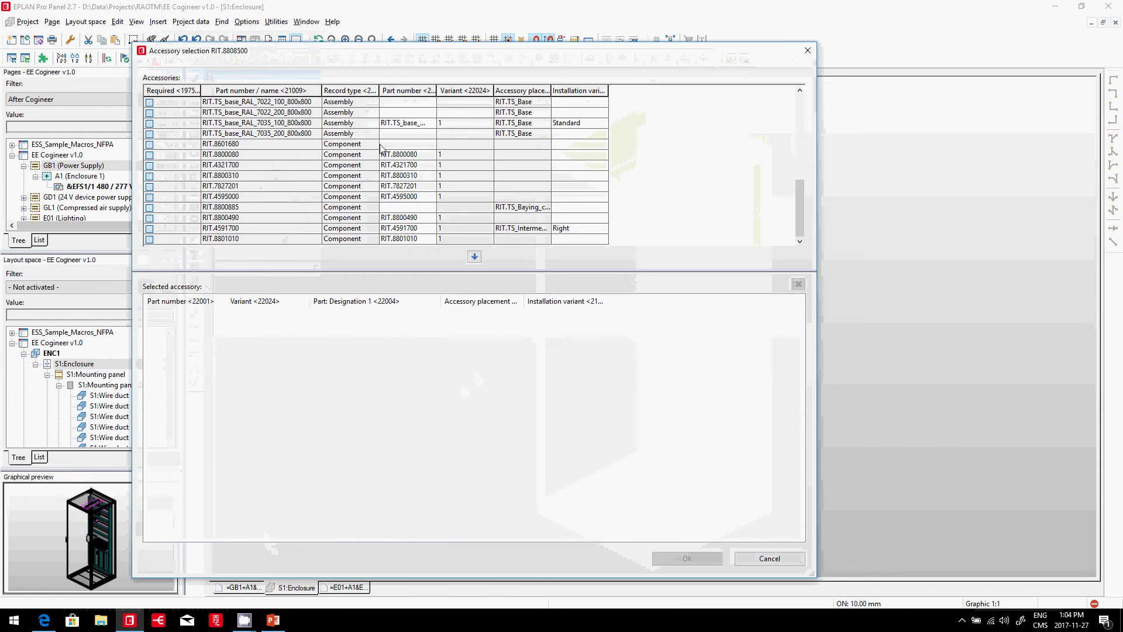
{"action": "left_click", "coordinate": [430, 124]}
{"action": "left_click", "coordinate": [475, 256]}
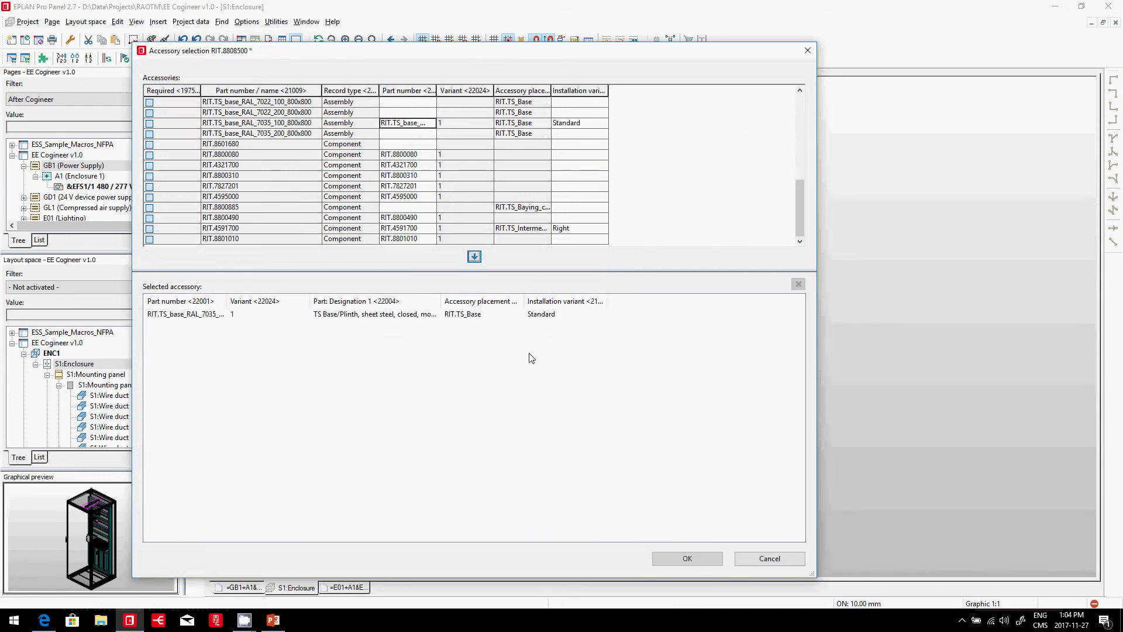
{"action": "left_click", "coordinate": [676, 560]}
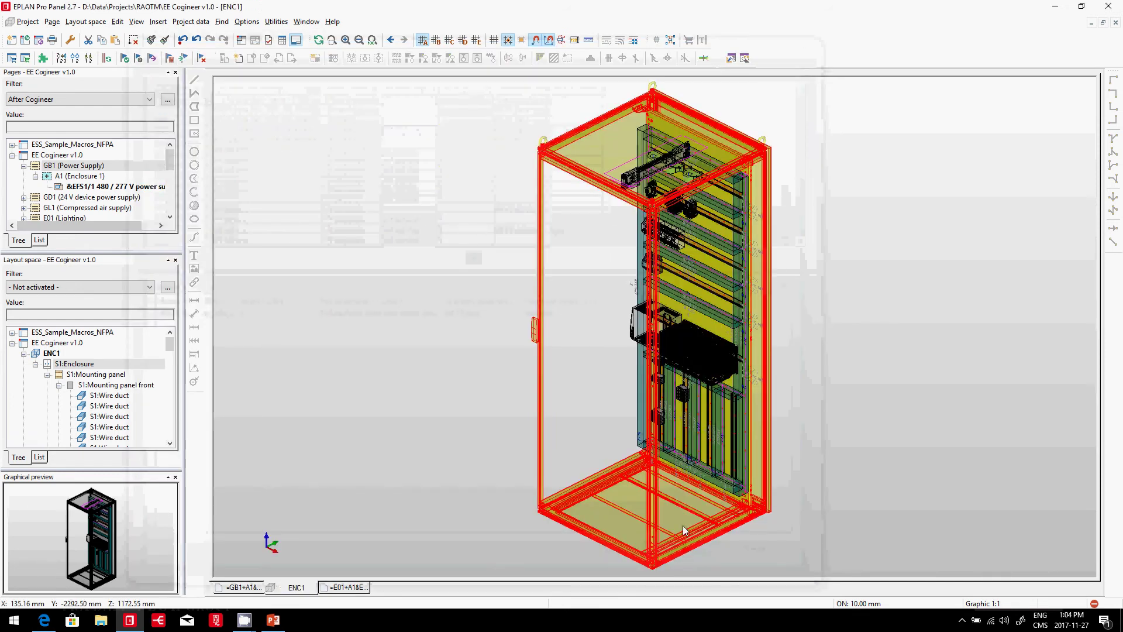
Step: Open S1:Mounting panel on its own in 3D
{"action": "scroll", "coordinate": [764, 464], "scroll_direction": "down", "scroll_amount": 2}
{"action": "scroll", "coordinate": [673, 532], "scroll_direction": "up", "scroll_amount": 5}
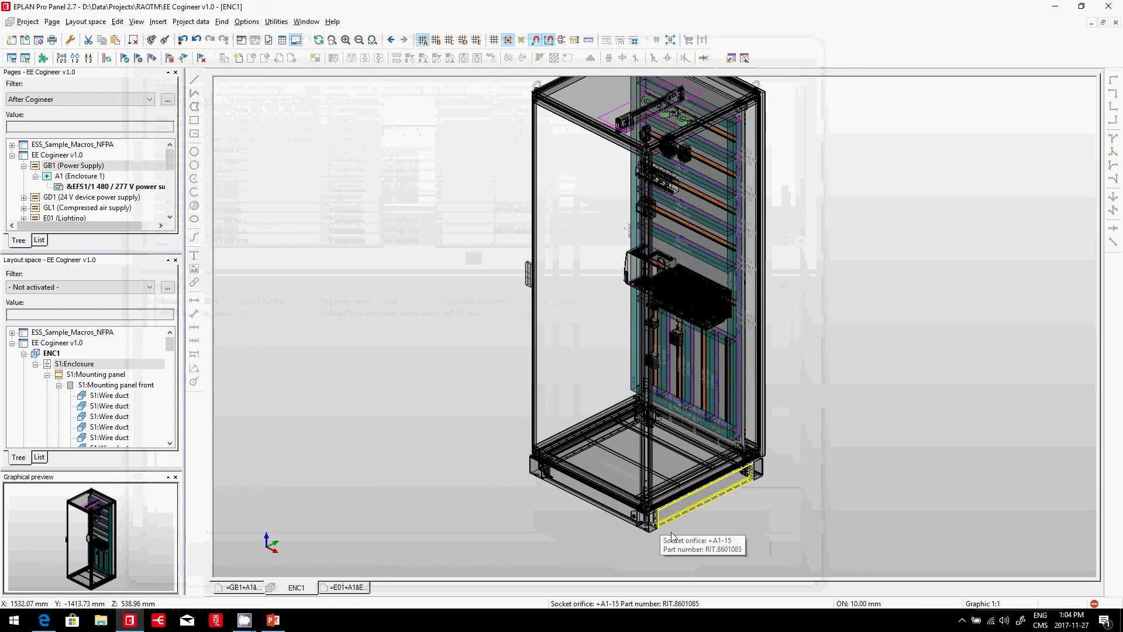
{"action": "double_click", "coordinate": [107, 377]}
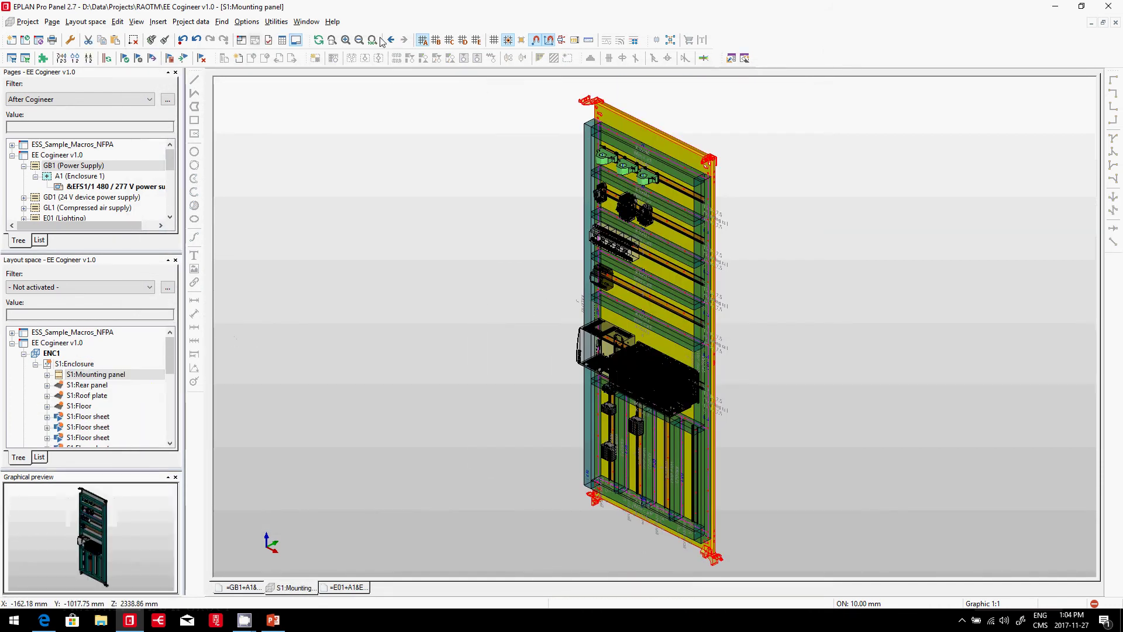
Step: Fit the mounting panel to the page and view it from the front
{"action": "left_click", "coordinate": [372, 41]}
{"action": "left_click", "coordinate": [137, 21]}
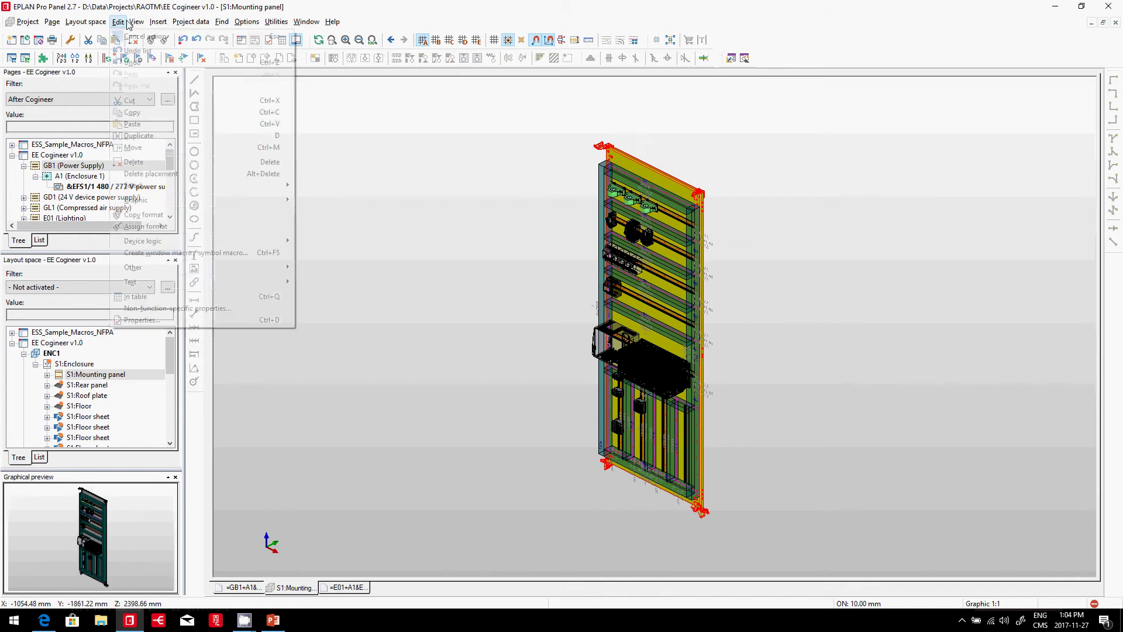
{"action": "mouse_move", "coordinate": [234, 62]}
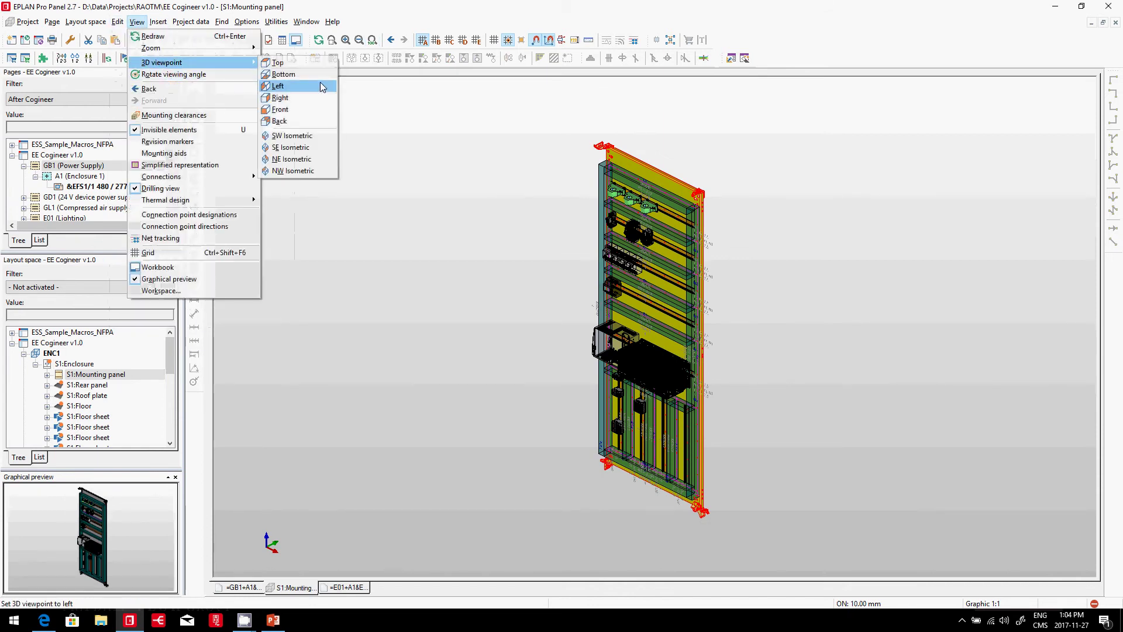
{"action": "left_click", "coordinate": [298, 110]}
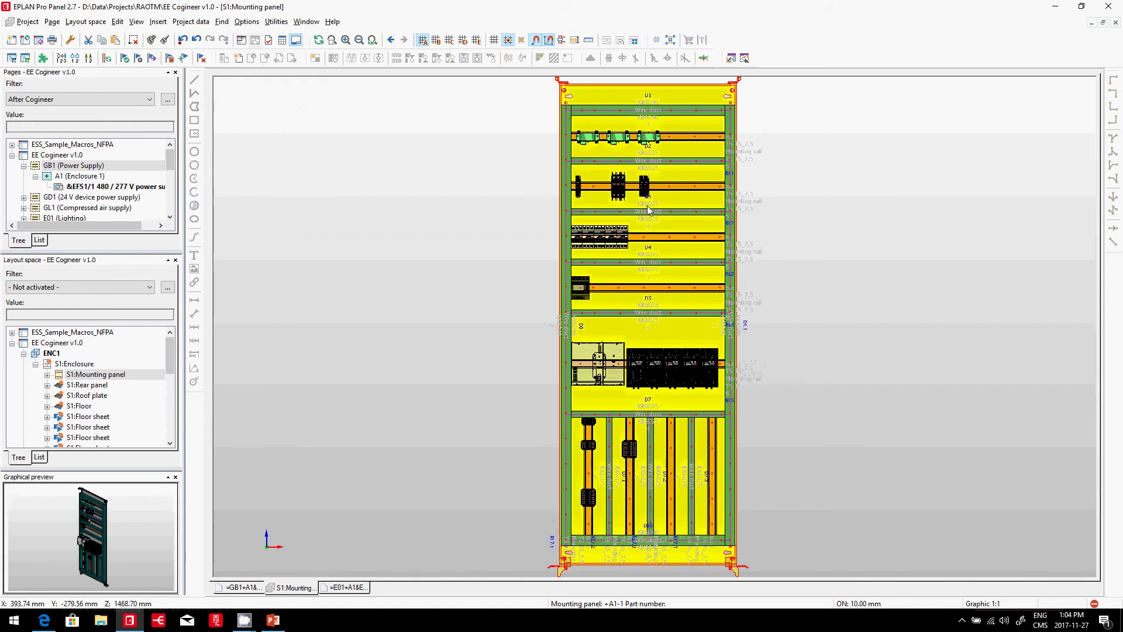
{"action": "scroll", "coordinate": [714, 240], "scroll_direction": "up", "scroll_amount": 5}
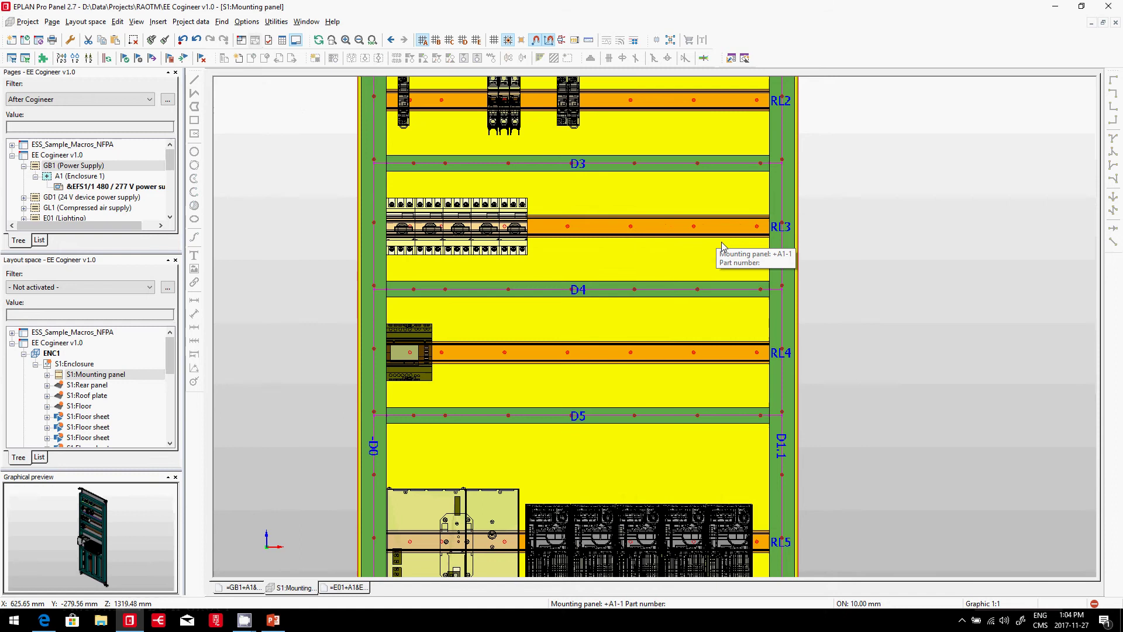
Step: Check mounting rail RL3's placement properties, then fit the whole mounting panel
{"action": "double_click", "coordinate": [707, 227]}
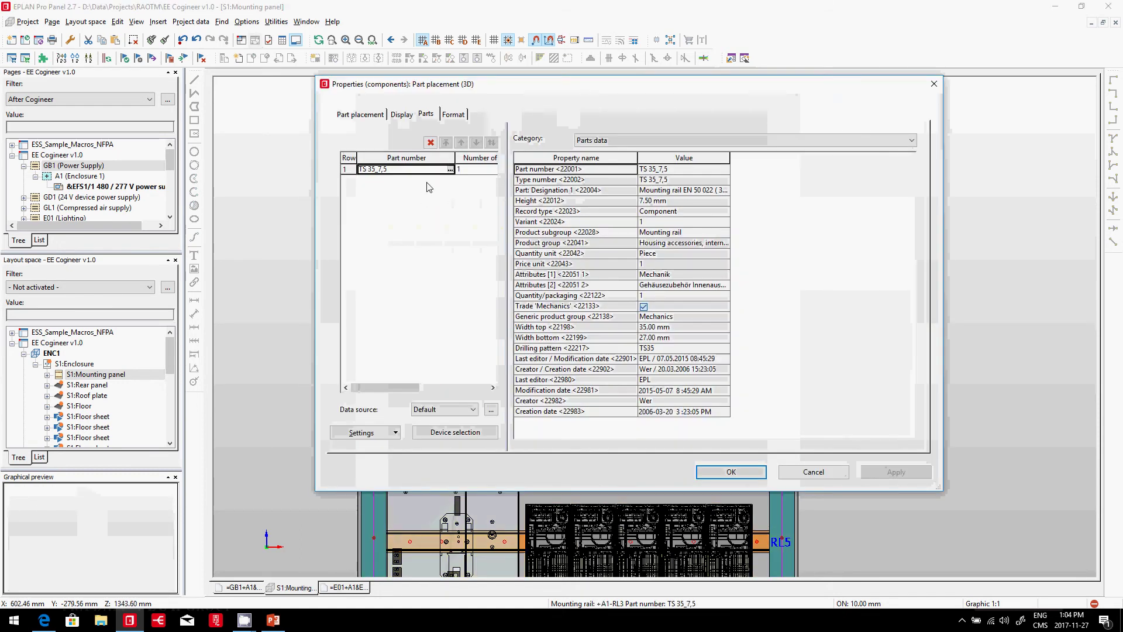
{"action": "key", "text": "Return"}
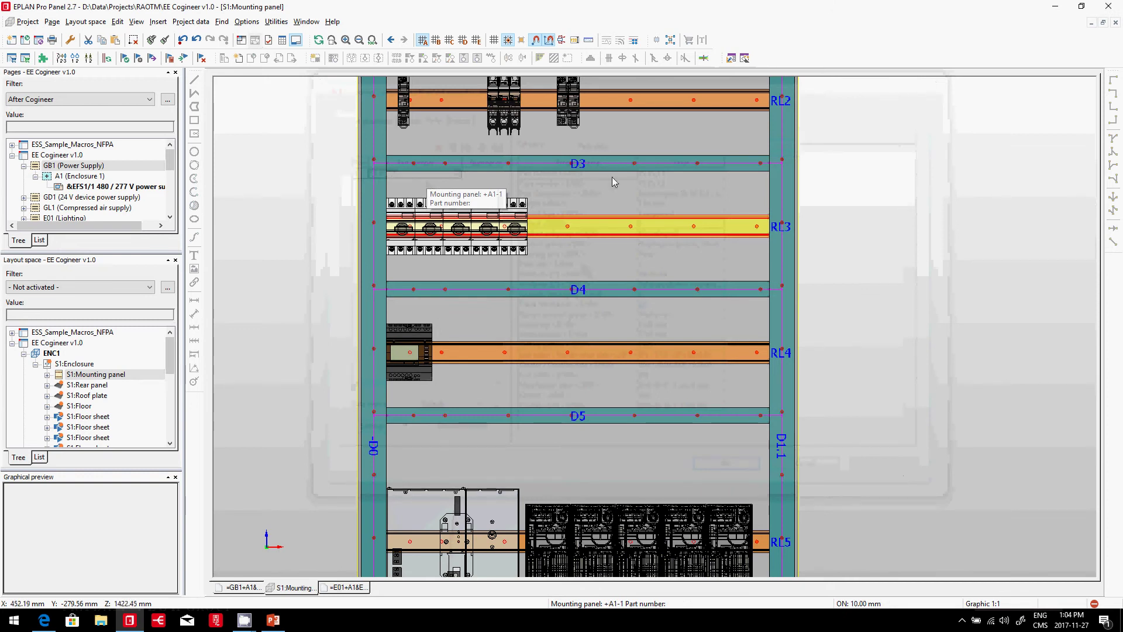
{"action": "left_click", "coordinate": [373, 41]}
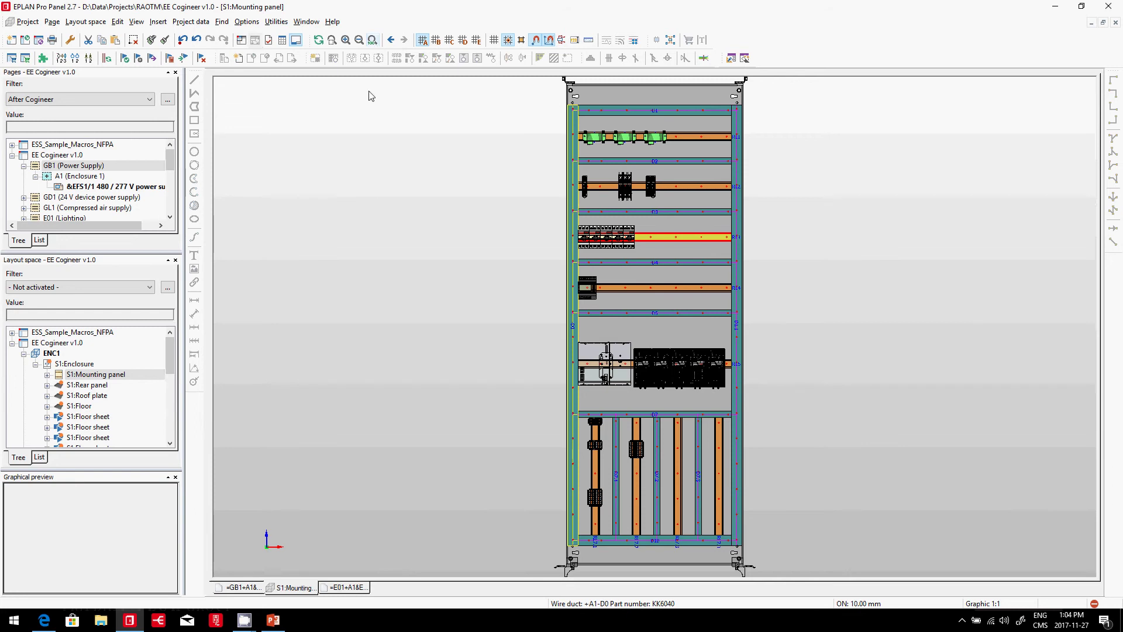
Step: Set the page filter to Not activated and open page =EE02+A1&NC/1
{"action": "left_click", "coordinate": [168, 72]}
{"action": "left_click", "coordinate": [83, 99]}
{"action": "left_click", "coordinate": [83, 111]}
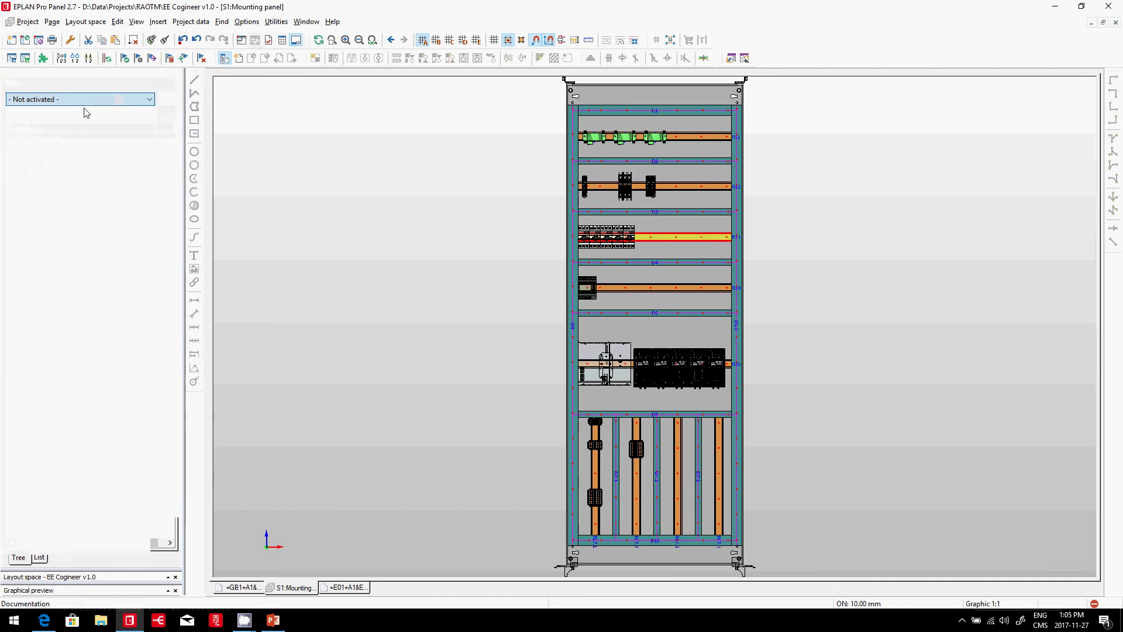
{"action": "left_click", "coordinate": [88, 398]}
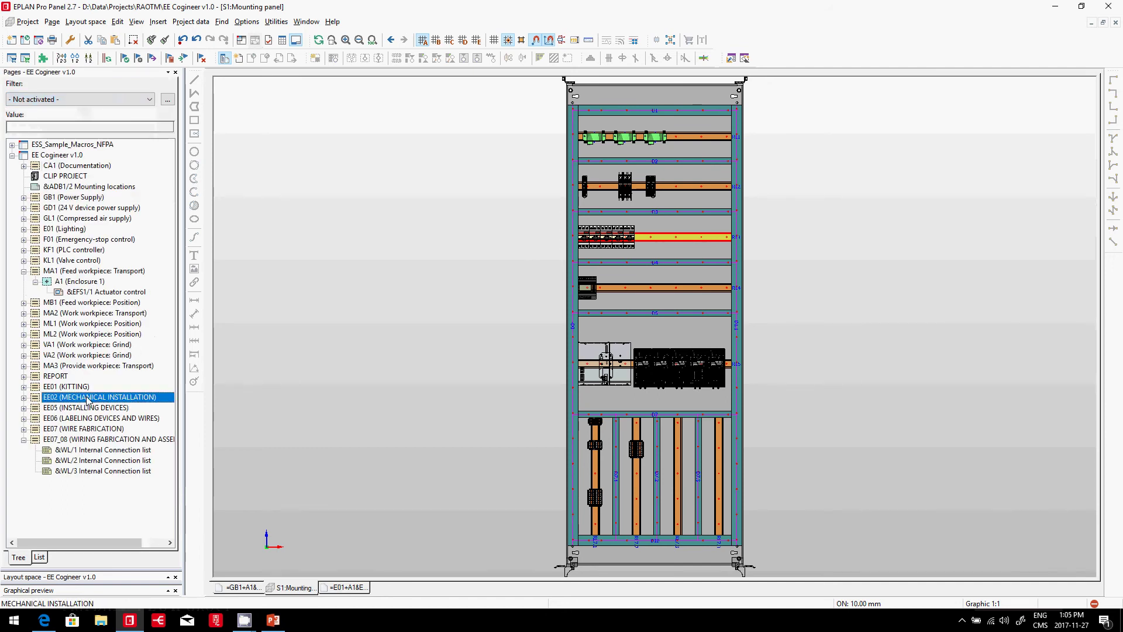
{"action": "double_click", "coordinate": [89, 397]}
{"action": "double_click", "coordinate": [82, 408]}
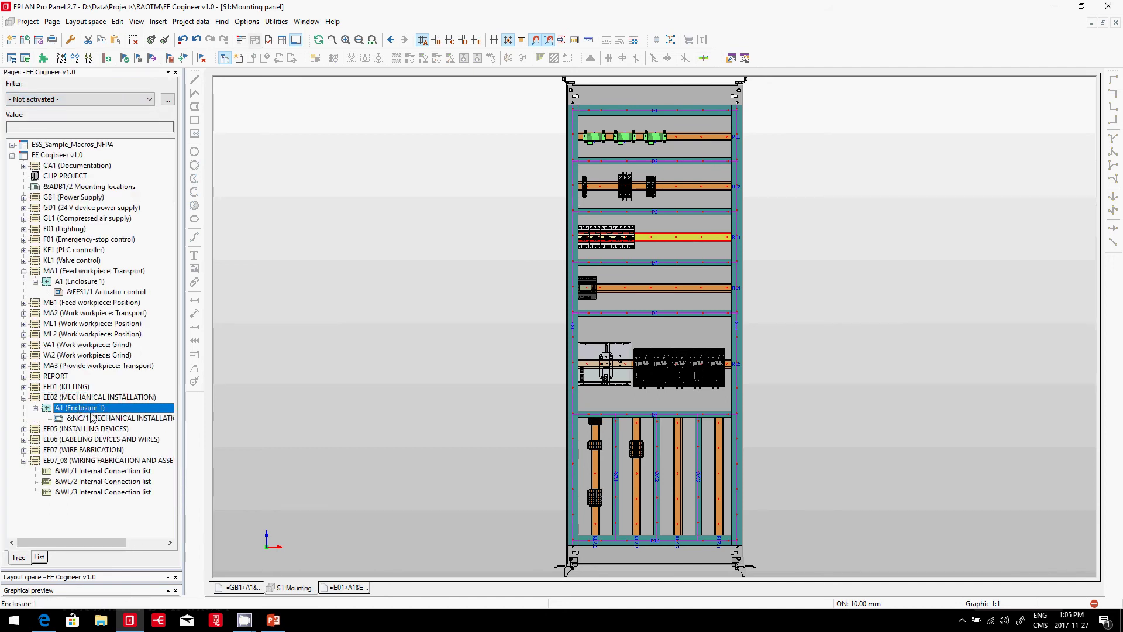
{"action": "double_click", "coordinate": [94, 418]}
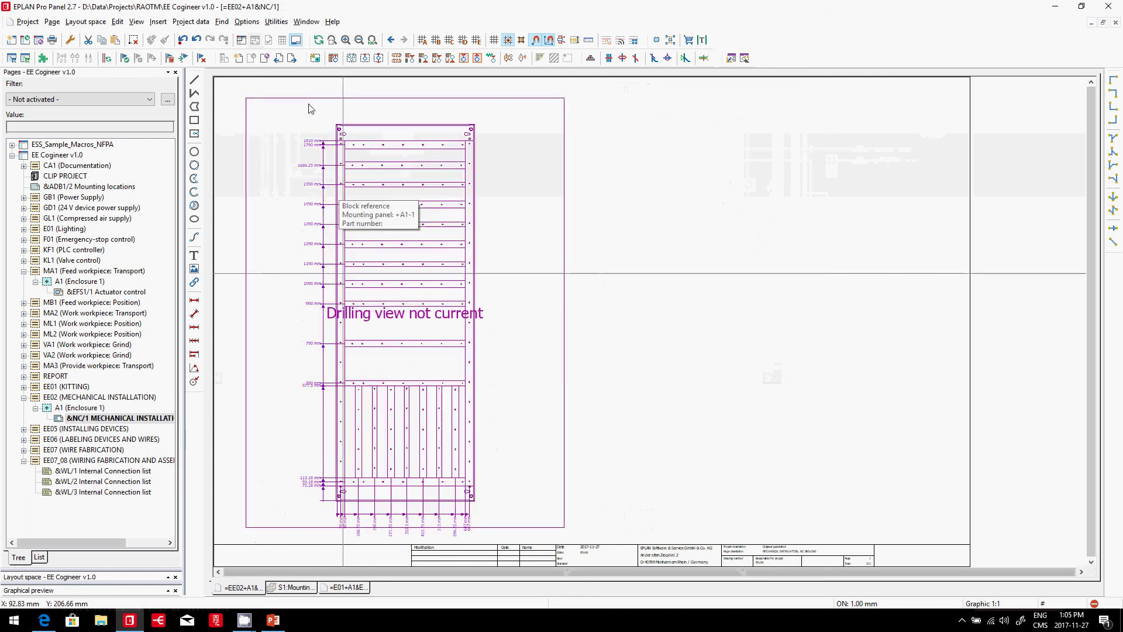
Step: Update the out-of-date drilling view using Utilities > Update drilling view
{"action": "left_click", "coordinate": [281, 23]}
{"action": "mouse_move", "coordinate": [316, 35]}
{"action": "left_click", "coordinate": [488, 51]}
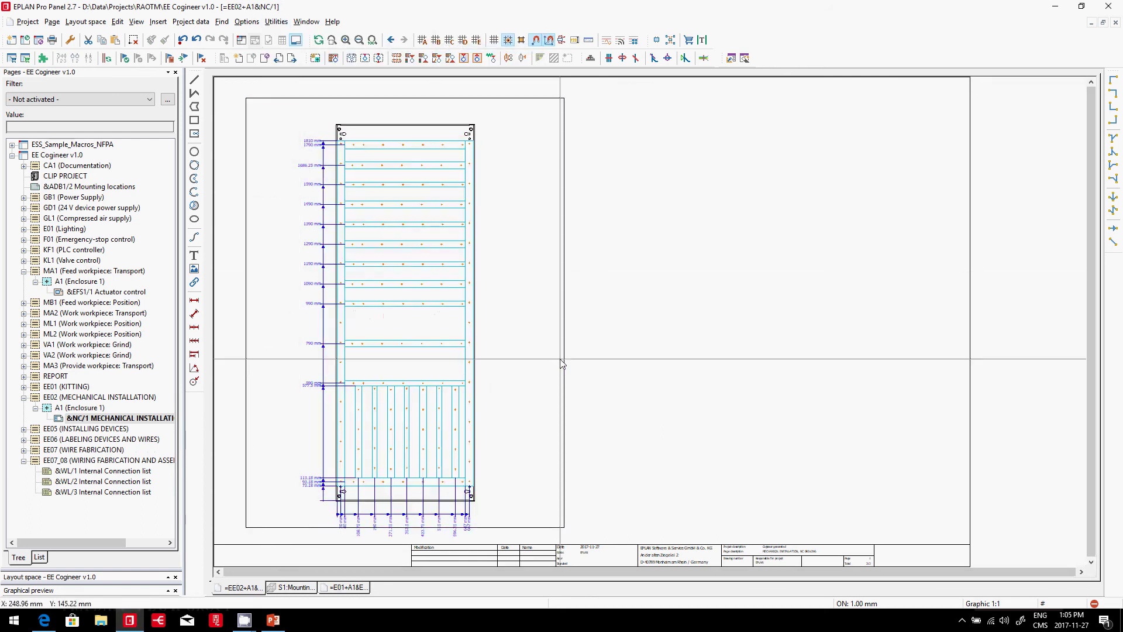
{"action": "scroll", "coordinate": [415, 269], "scroll_direction": "up", "scroll_amount": 3}
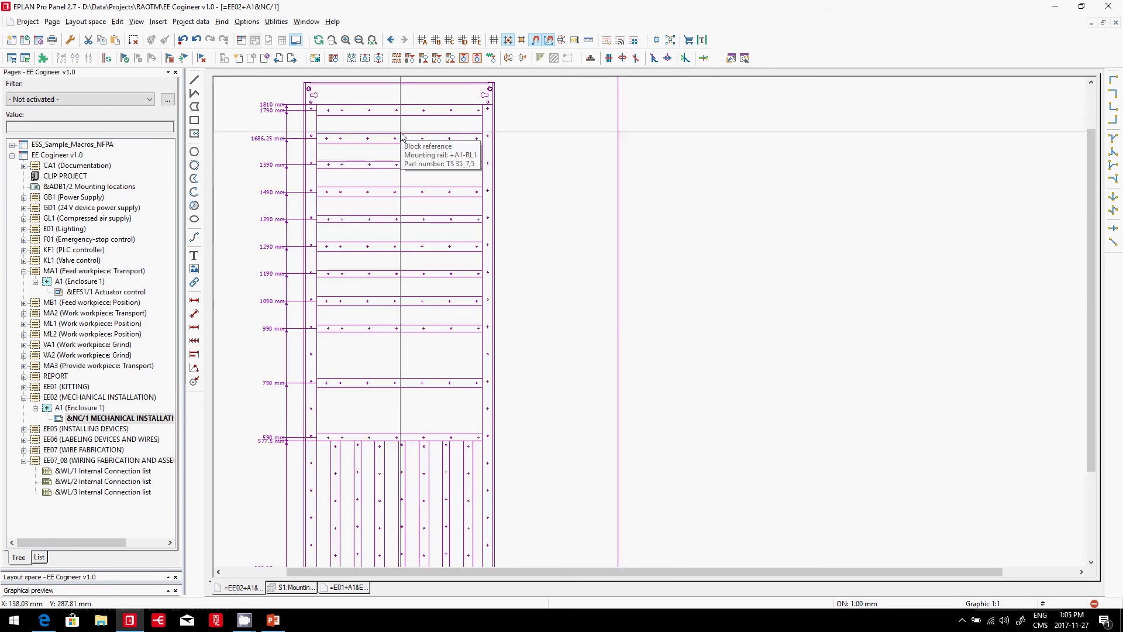
{"action": "left_click", "coordinate": [277, 22]}
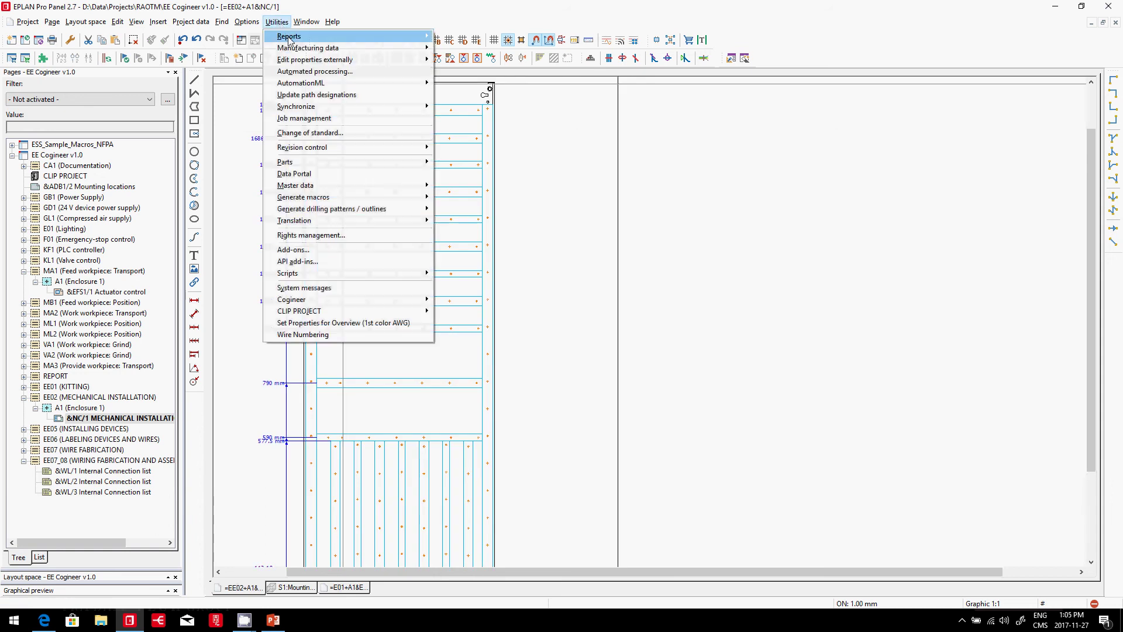
{"action": "mouse_move", "coordinate": [289, 51]}
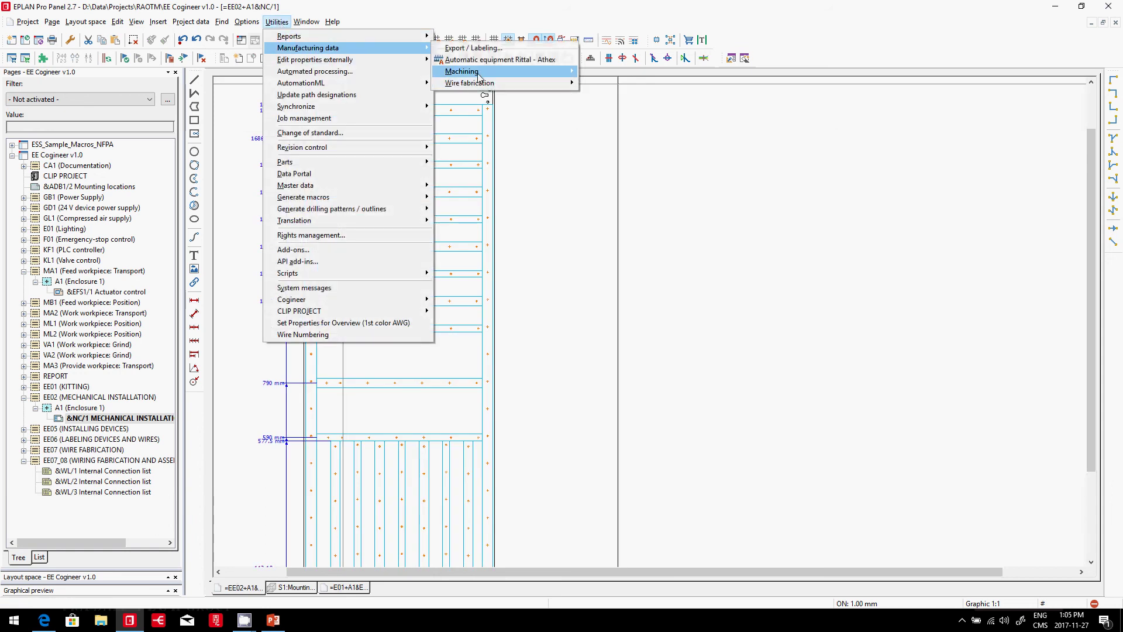
{"action": "mouse_move", "coordinate": [468, 71]}
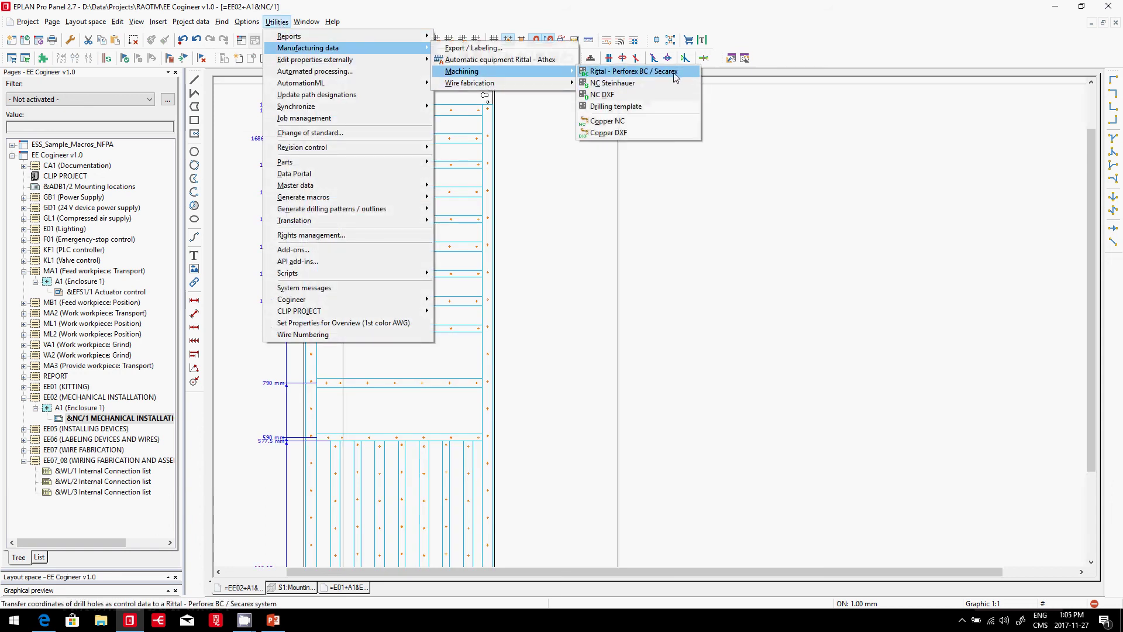
{"action": "left_click", "coordinate": [771, 219]}
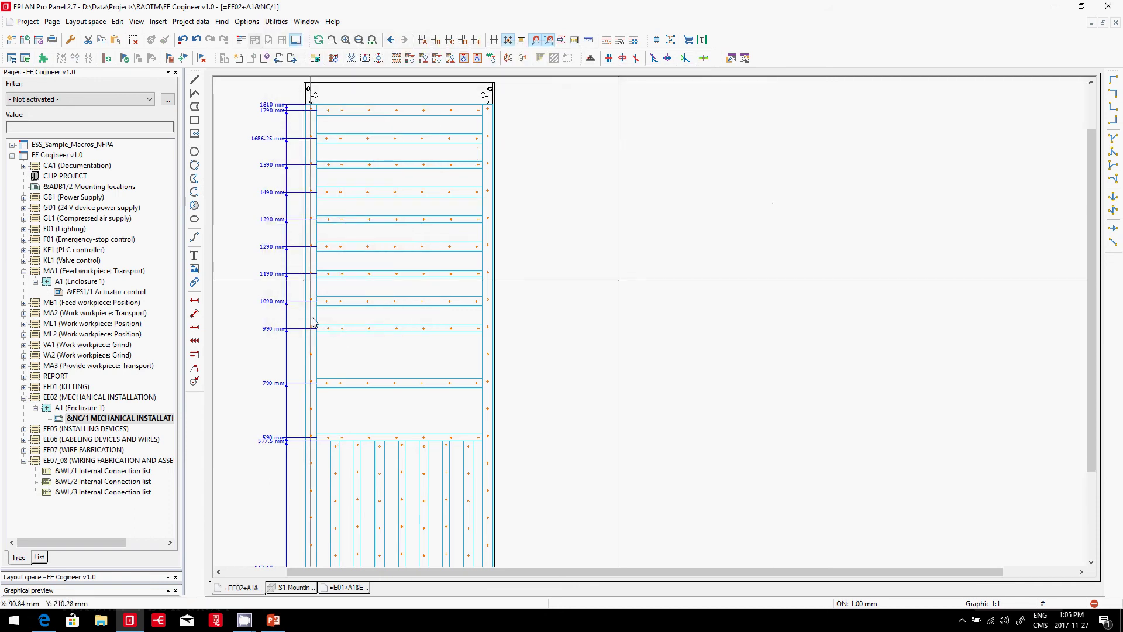
{"action": "left_click", "coordinate": [335, 339]}
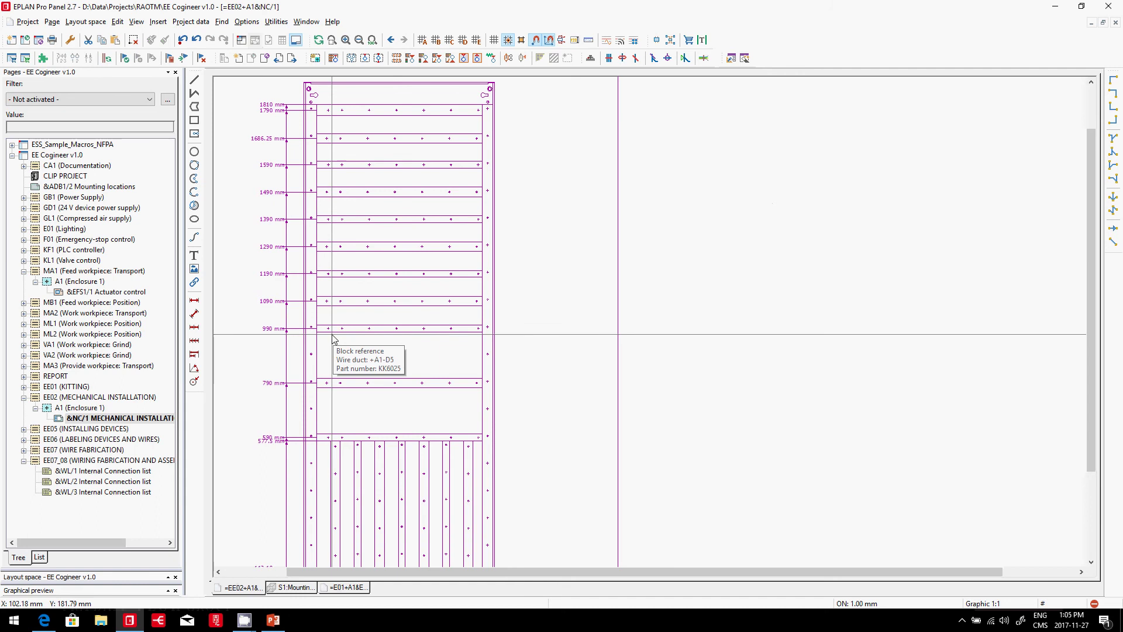
{"action": "key", "text": "Escape"}
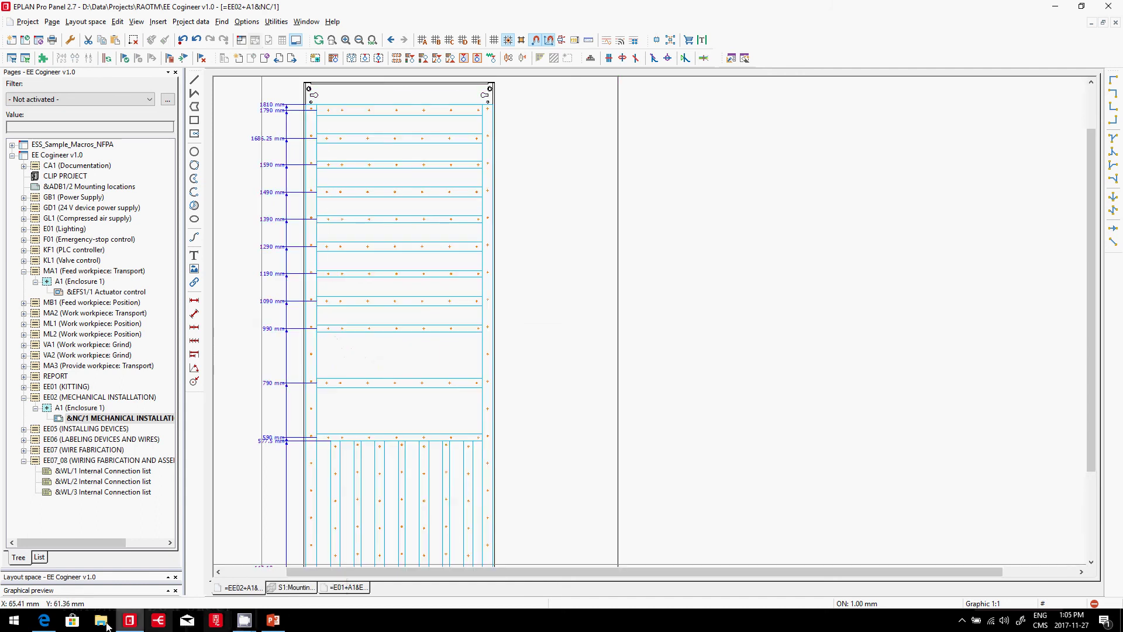
{"action": "left_click", "coordinate": [42, 621]}
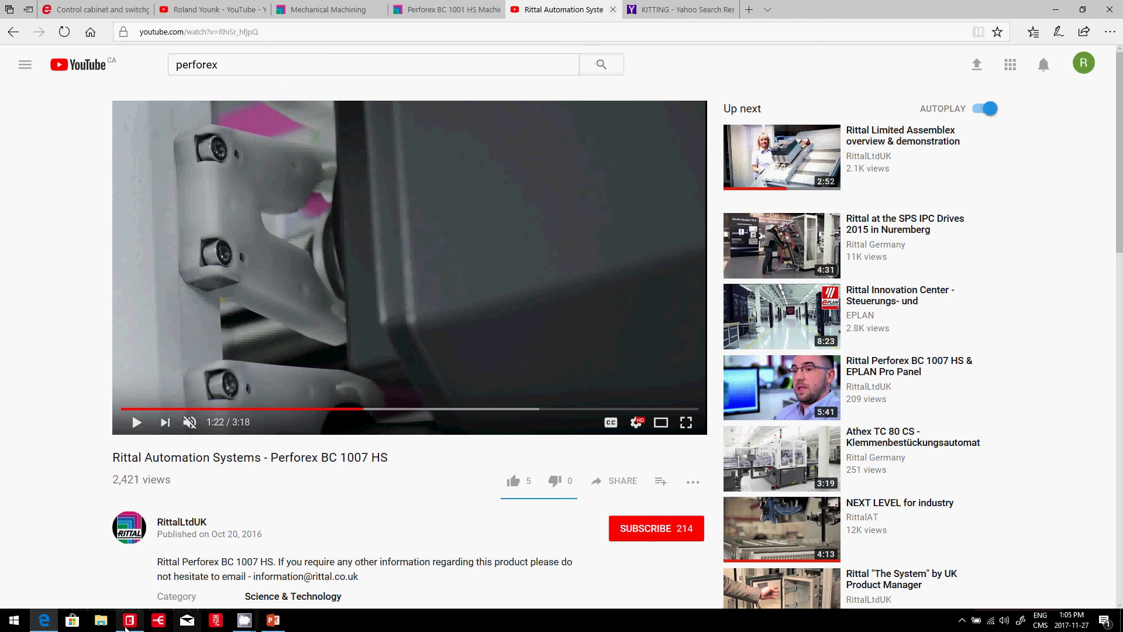
{"action": "left_click", "coordinate": [129, 620]}
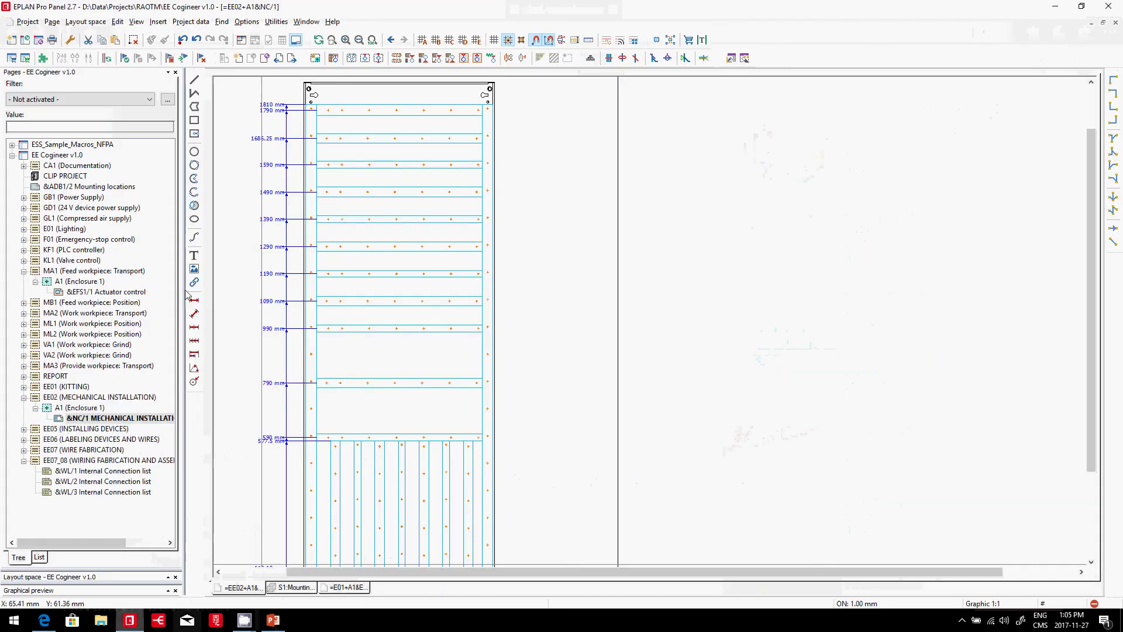
Step: Open page =CA1+EAA/1, the title page / cover sheet, from the Pages tree
{"action": "left_click", "coordinate": [75, 166]}
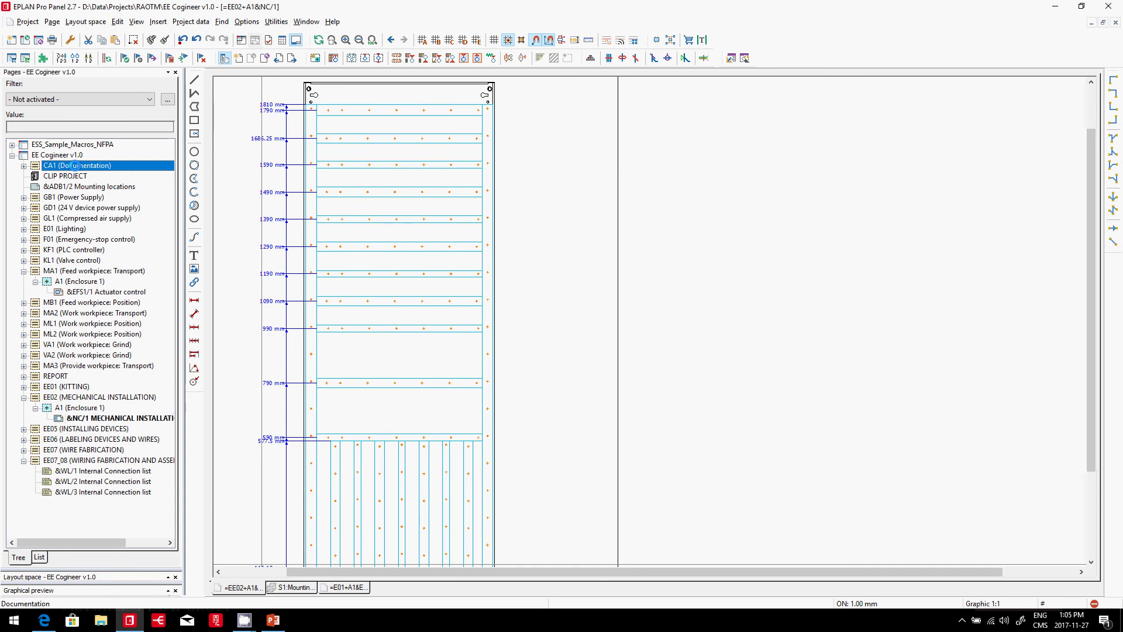
{"action": "double_click", "coordinate": [75, 166]}
{"action": "double_click", "coordinate": [66, 176]}
{"action": "left_click", "coordinate": [94, 187]}
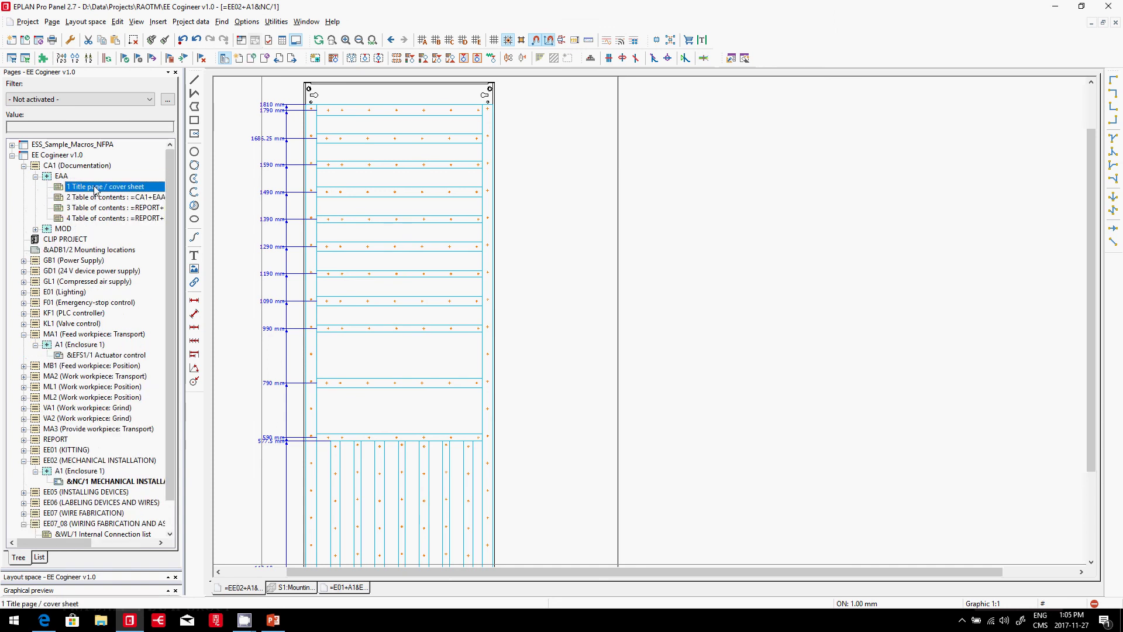
{"action": "double_click", "coordinate": [102, 187]}
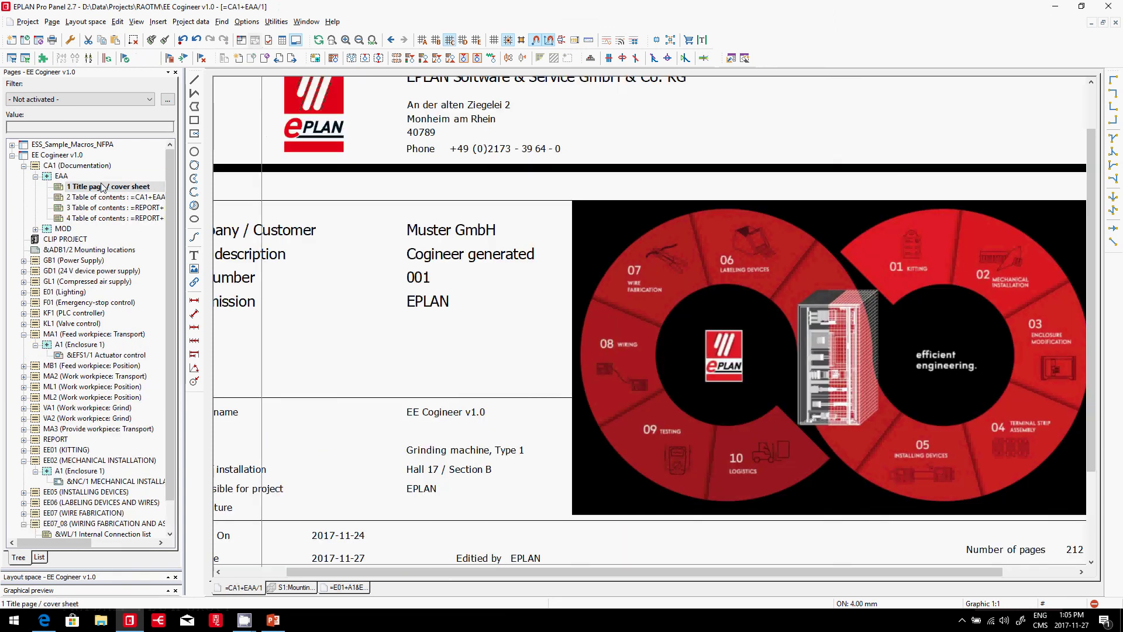
Step: Zoom in on the 'efficient engineering' cycle graphic, then bring the screen recorder forward
{"action": "scroll", "coordinate": [1044, 267], "scroll_direction": "up", "scroll_amount": 3}
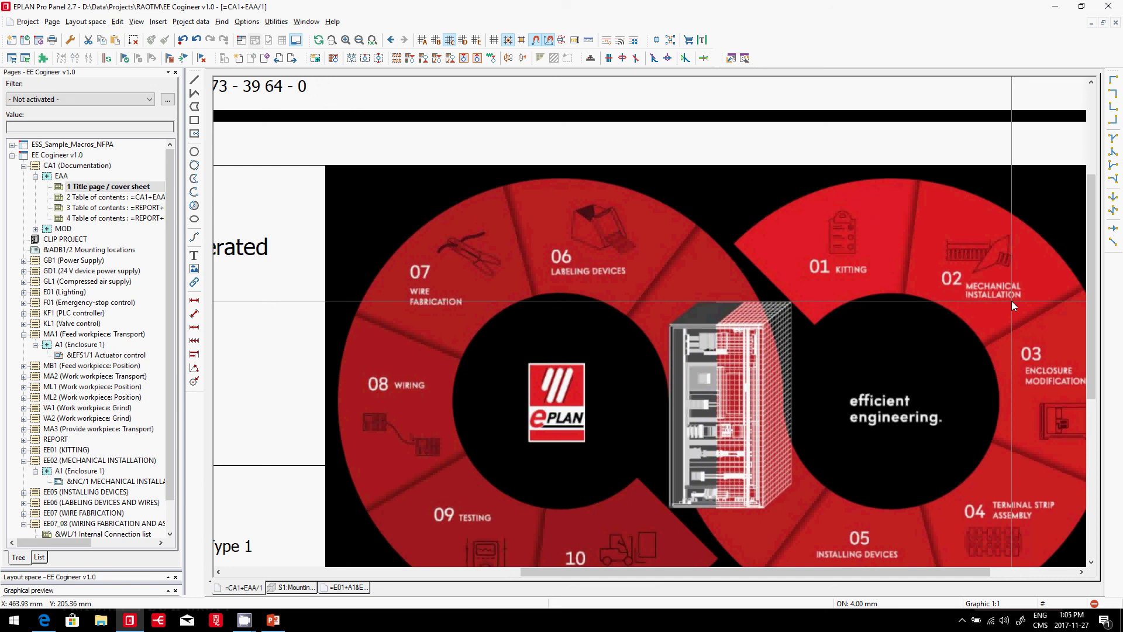
{"action": "scroll", "coordinate": [946, 269], "scroll_direction": "down", "scroll_amount": 3}
{"action": "scroll", "coordinate": [1047, 413], "scroll_direction": "up", "scroll_amount": 2}
{"action": "scroll", "coordinate": [1046, 413], "scroll_direction": "up", "scroll_amount": 1}
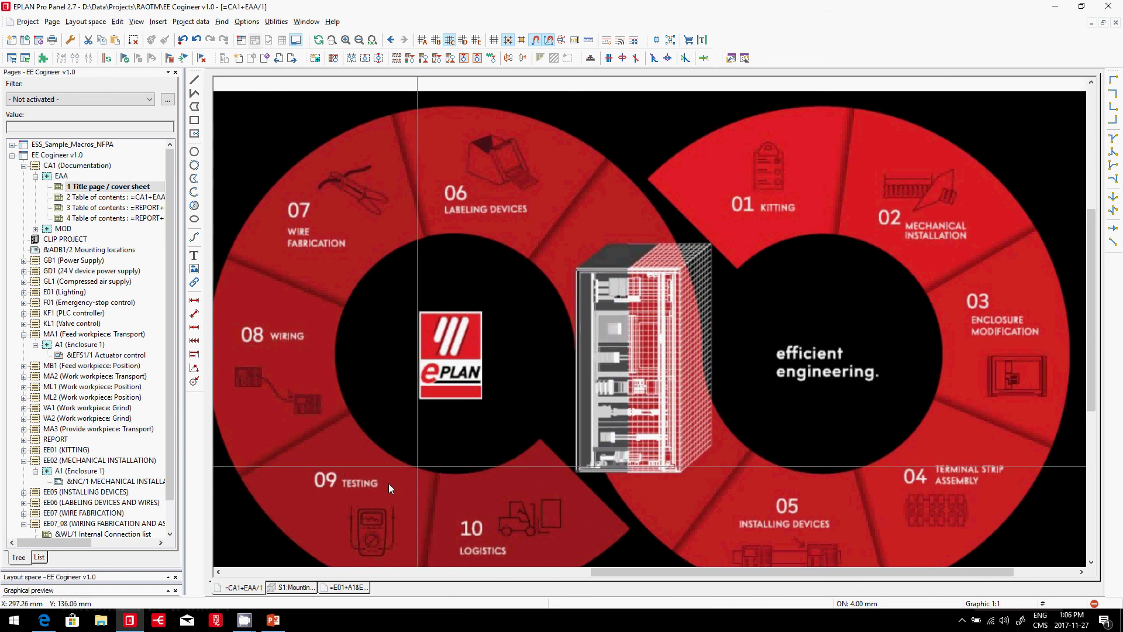
{"action": "left_click", "coordinate": [245, 620]}
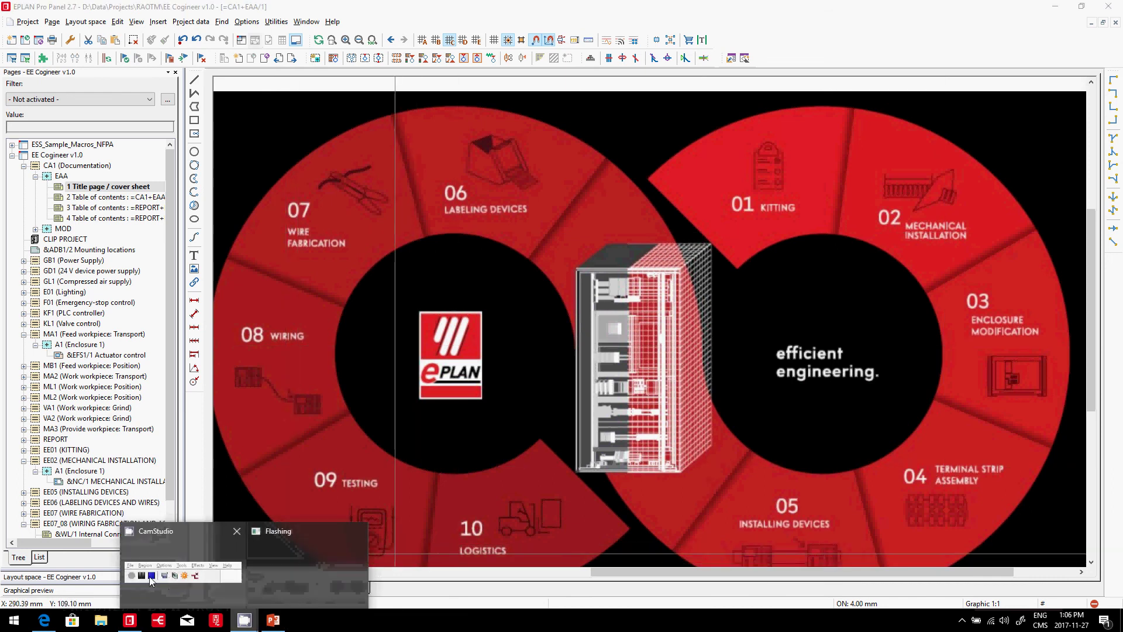
{"action": "left_click", "coordinate": [152, 549]}
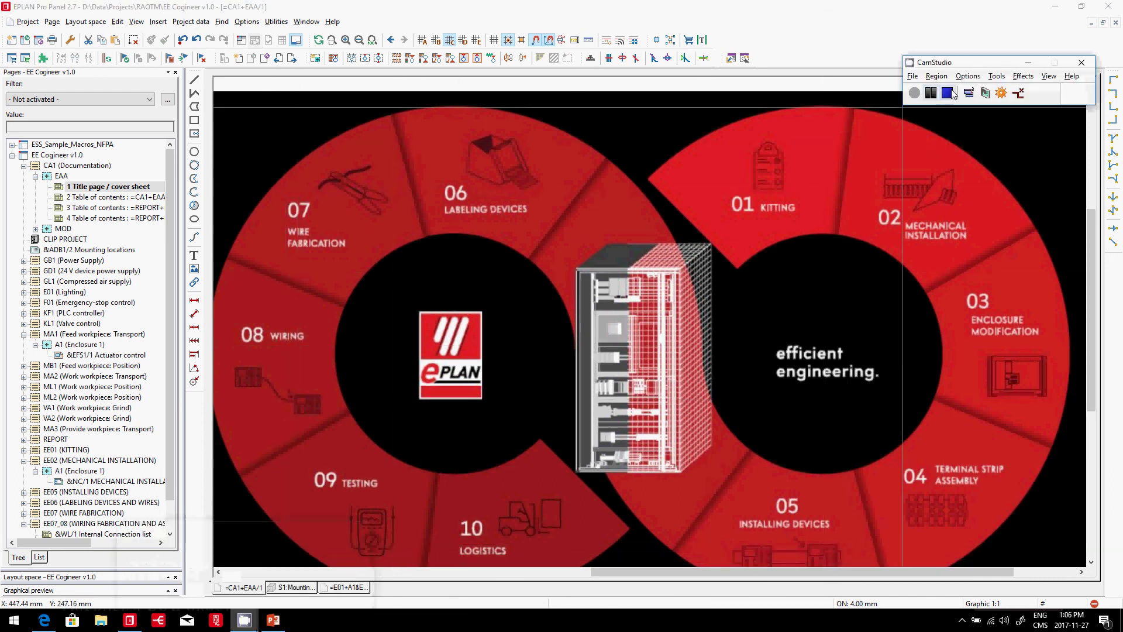